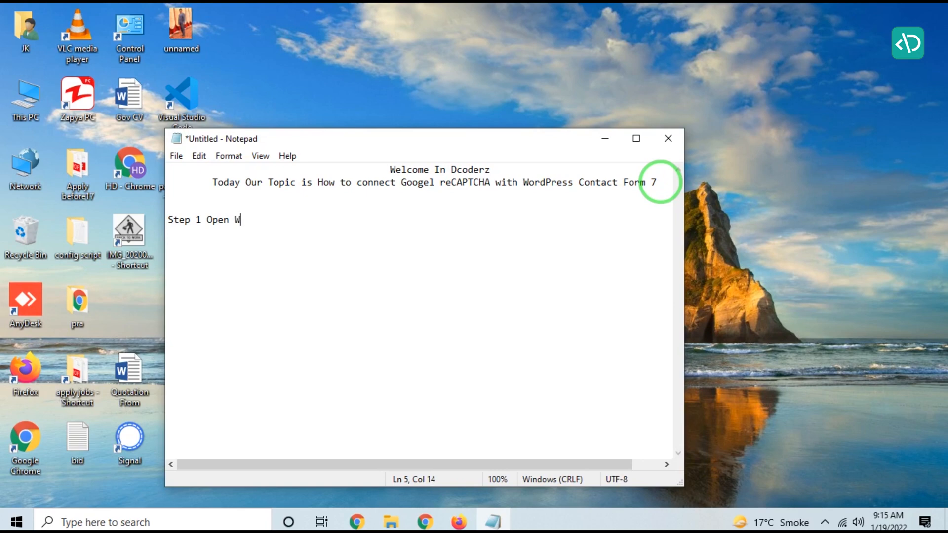
Step: Write the note line 'Step 1 Open Wordpress Website Dashboard and click on Contact form then click integration'
text(press Website Dashboard)
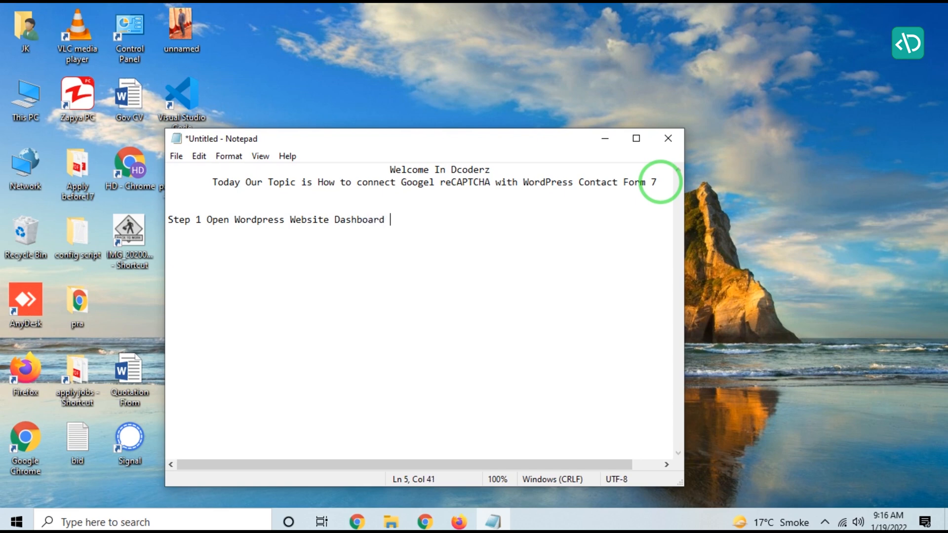
text(click on Contacf)
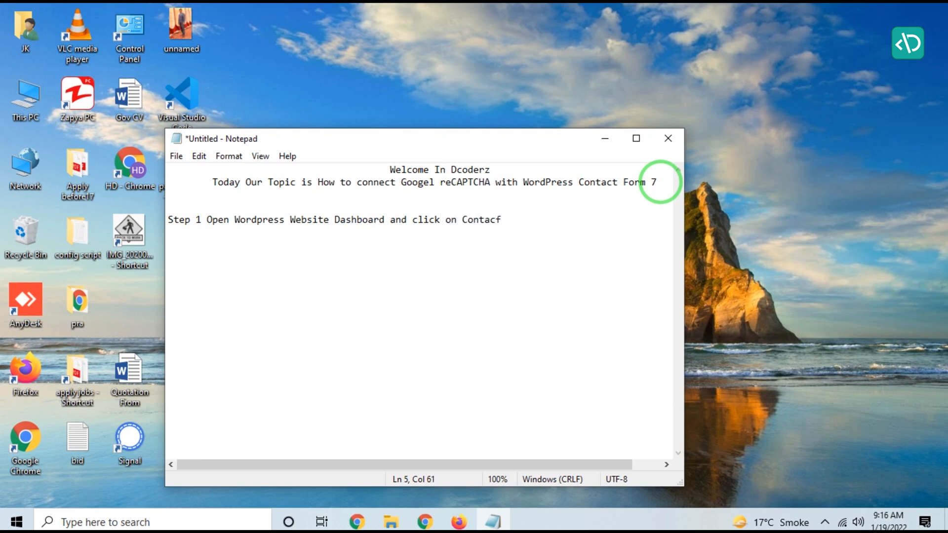
text( form then click )
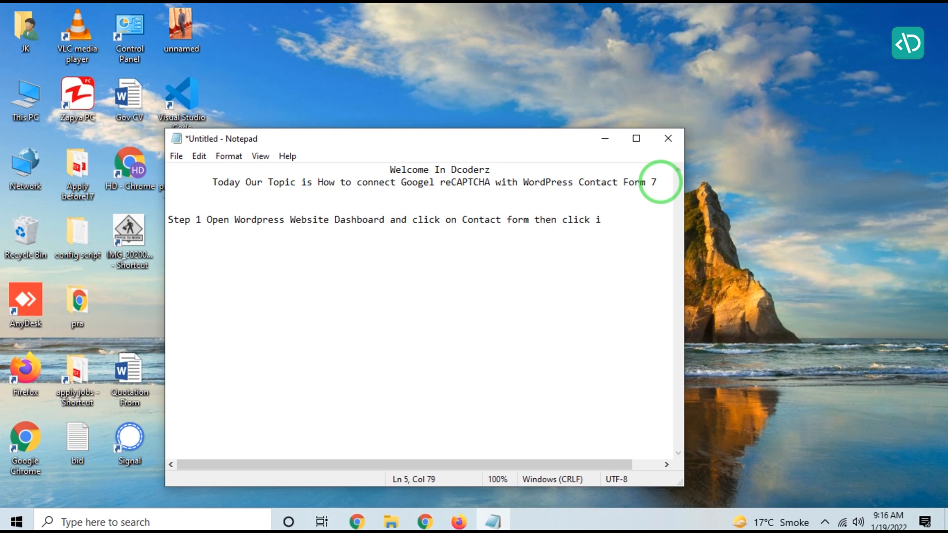
text(integration)
Step: Open the site's admin at techiinsider.com/wp-admin in a new browser tab
click(462, 522)
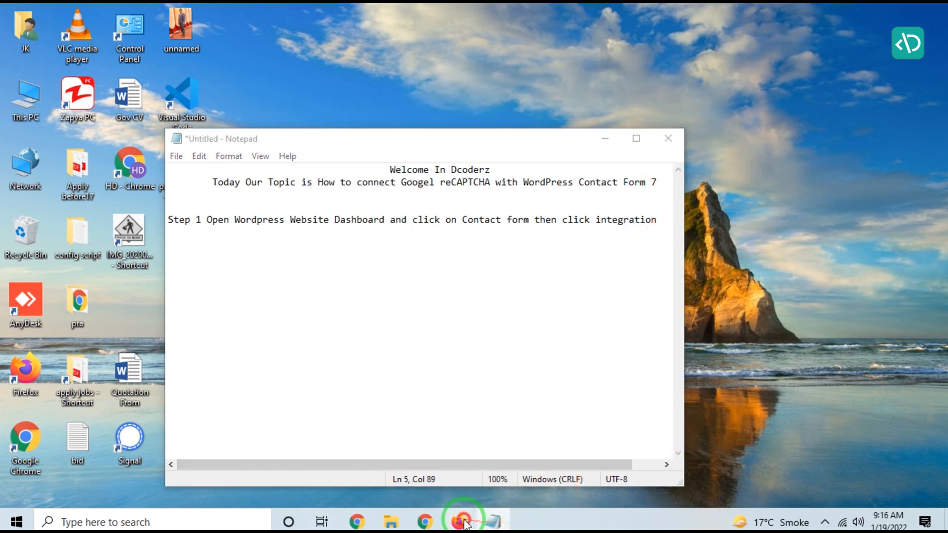
click(419, 472)
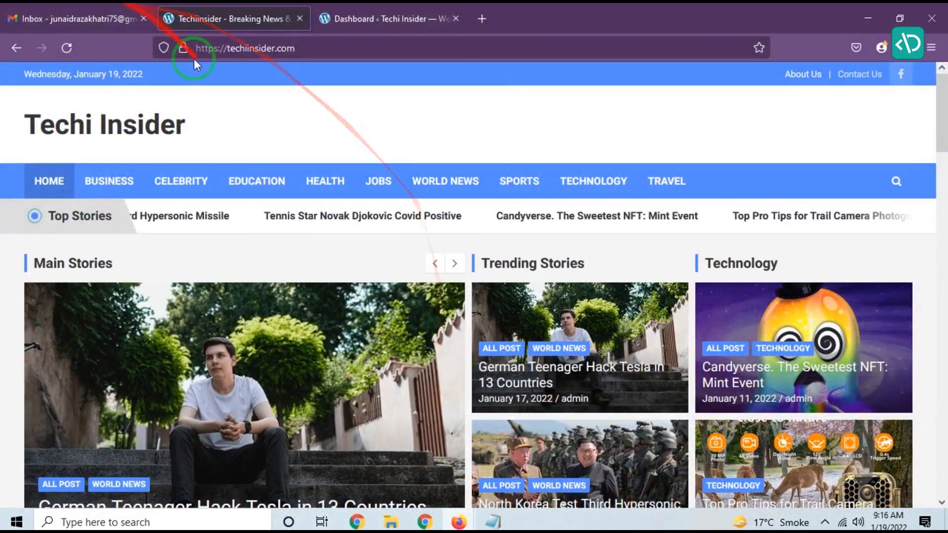
click(481, 19)
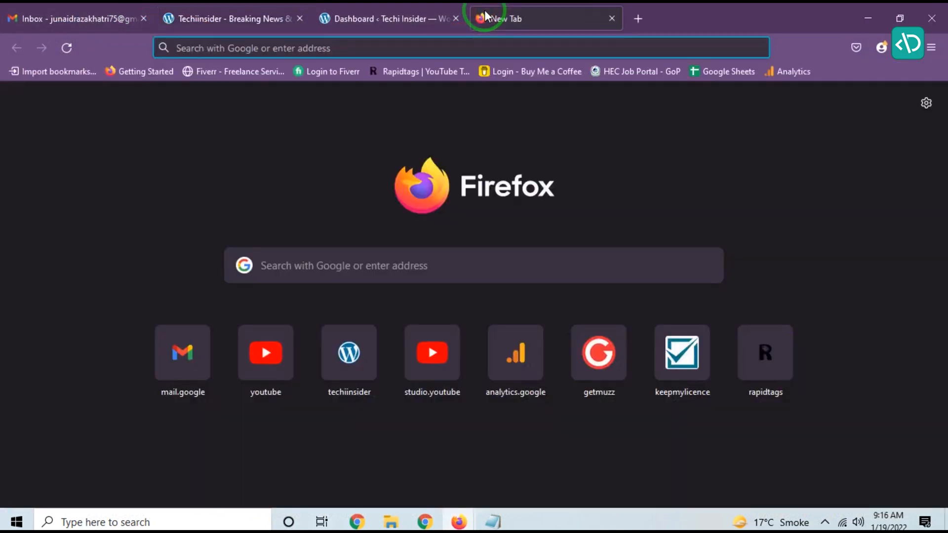
text(techiinsider.com/)
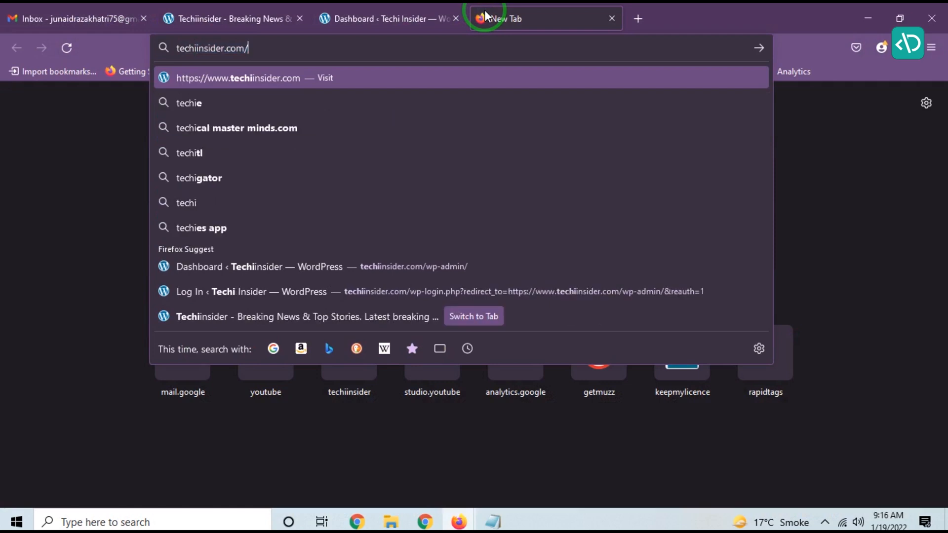
text(wp-admin/)
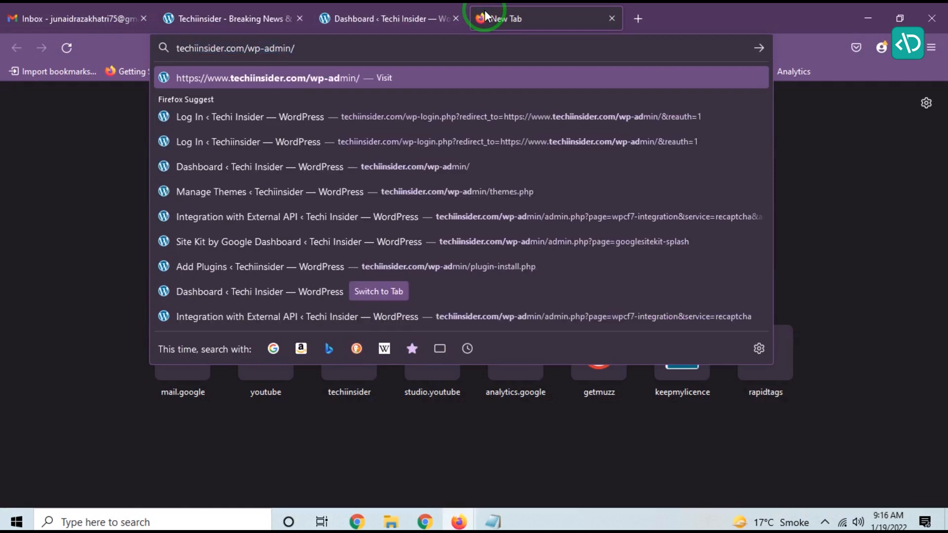
key(Return)
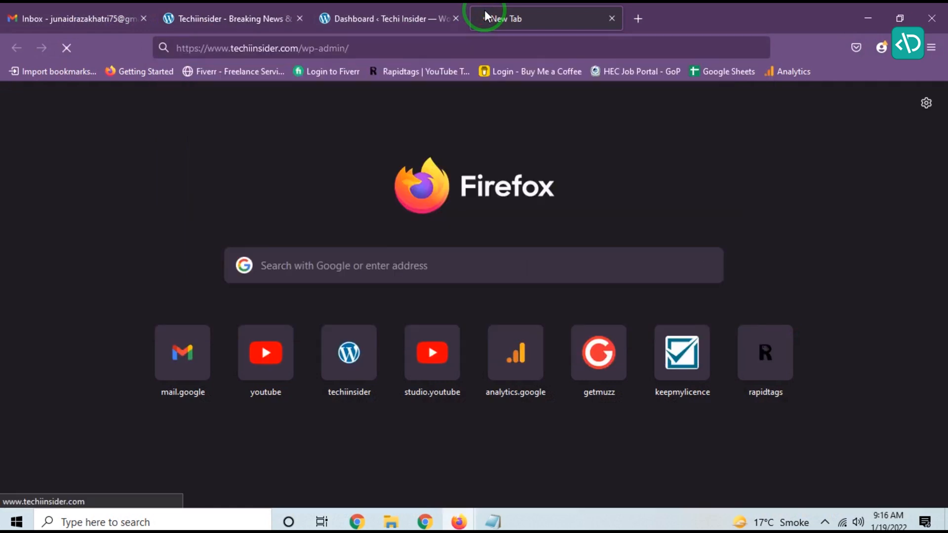
Step: Log in to the WordPress admin with the stored account password and decline saving the login
click(456, 19)
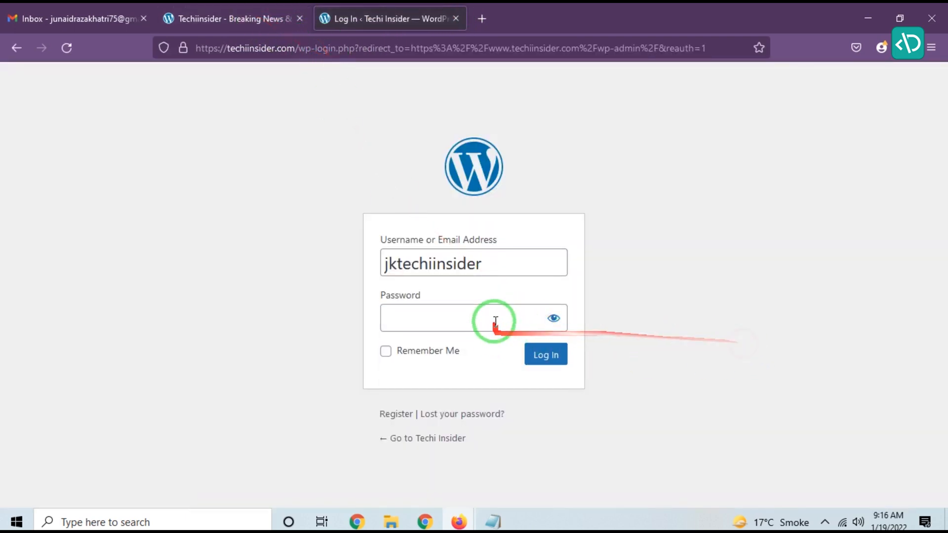
click(492, 321)
click(440, 343)
click(546, 355)
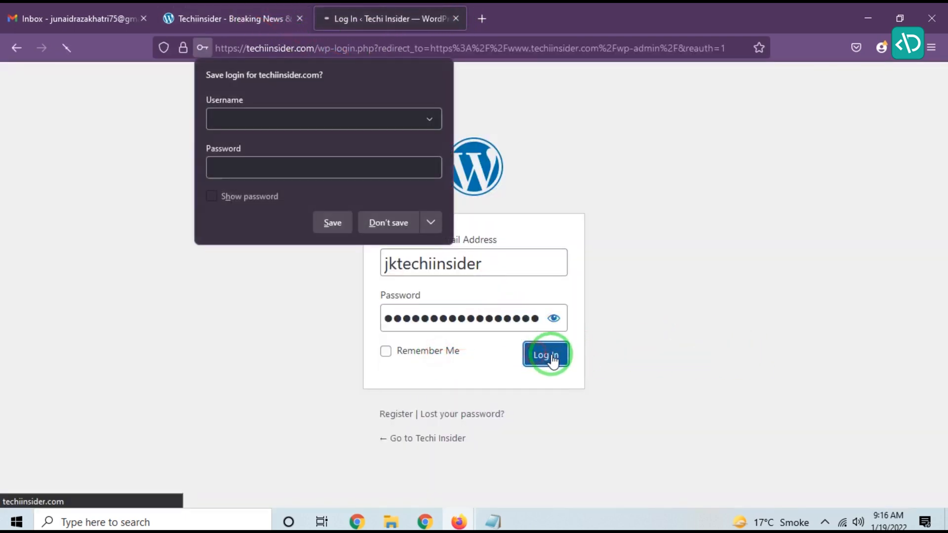
click(388, 222)
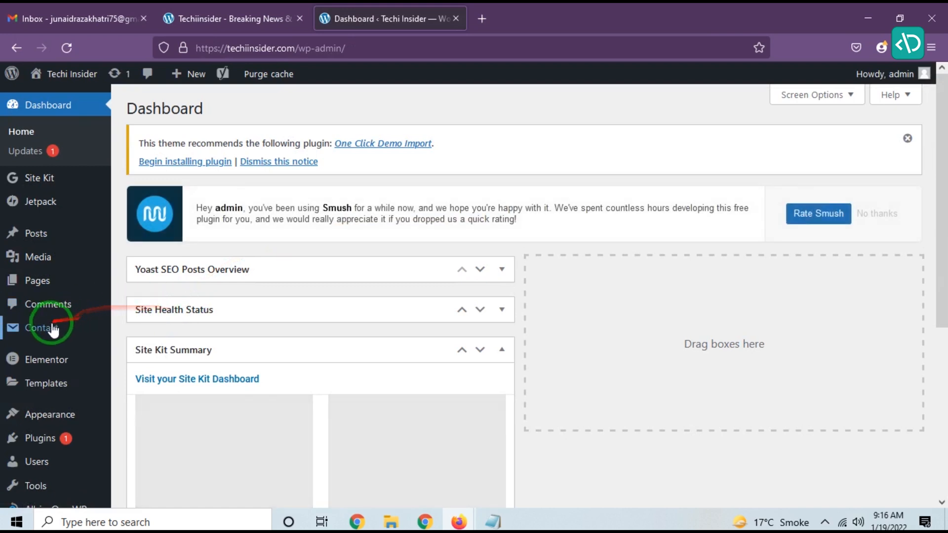
Step: Open the Contact Form 7 Integration page from the Contact menu
mouse_move(58, 331)
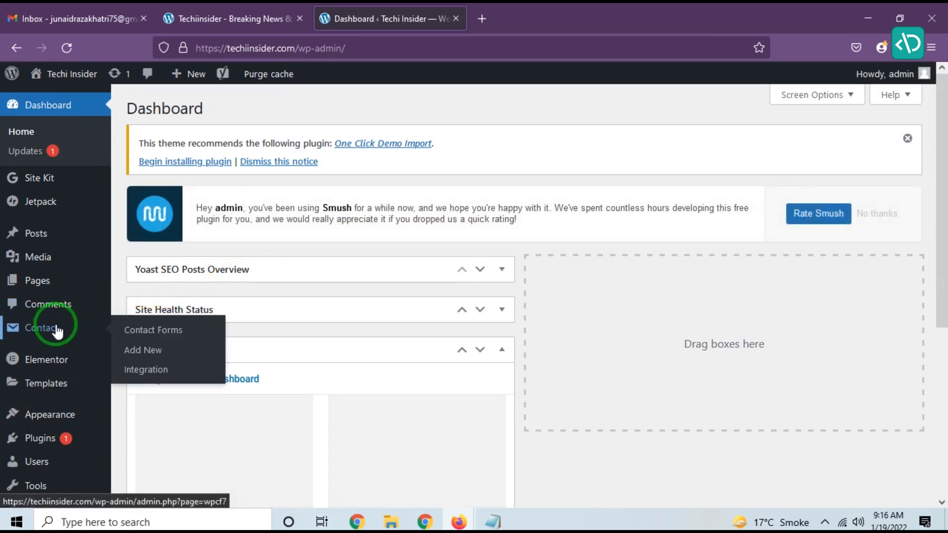
click(152, 375)
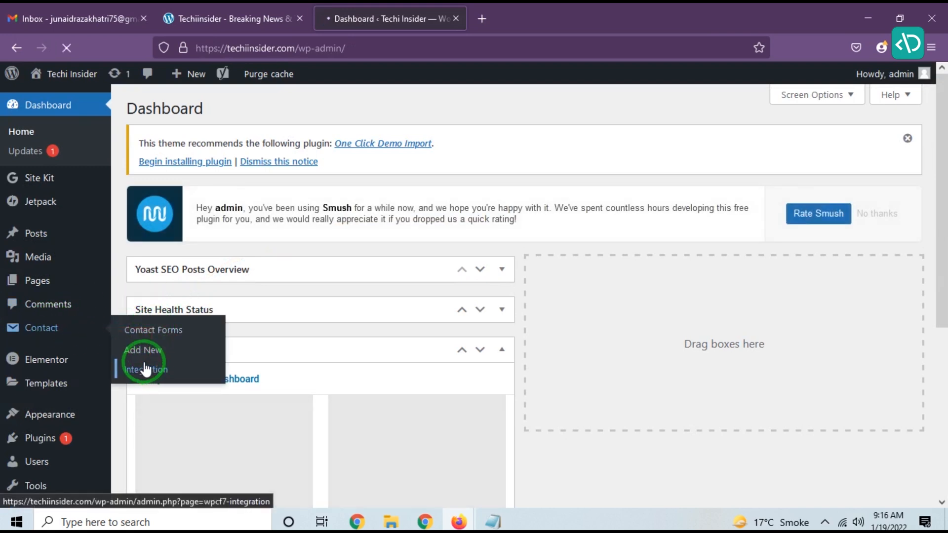
Step: Add a blank line in the note and start a new line with 'click on'
click(493, 522)
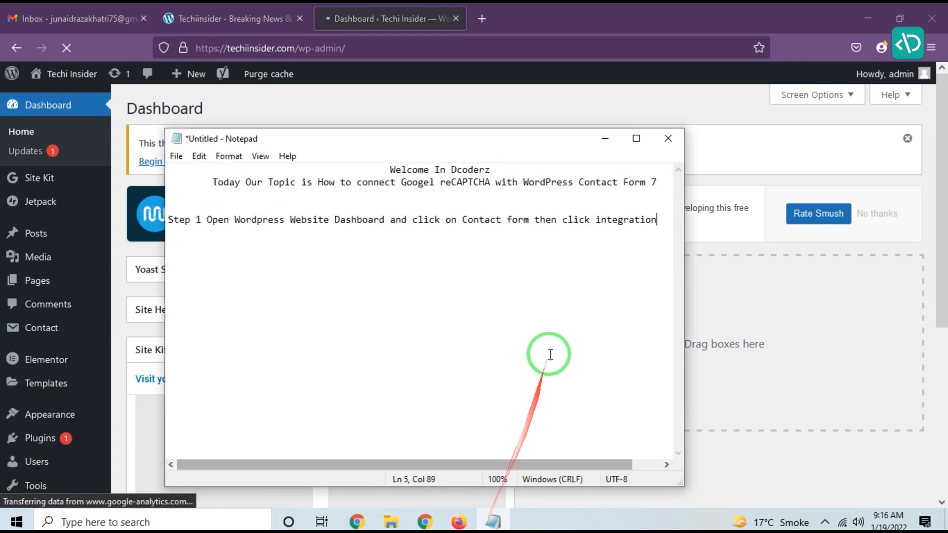
key(Return)
key(Return)
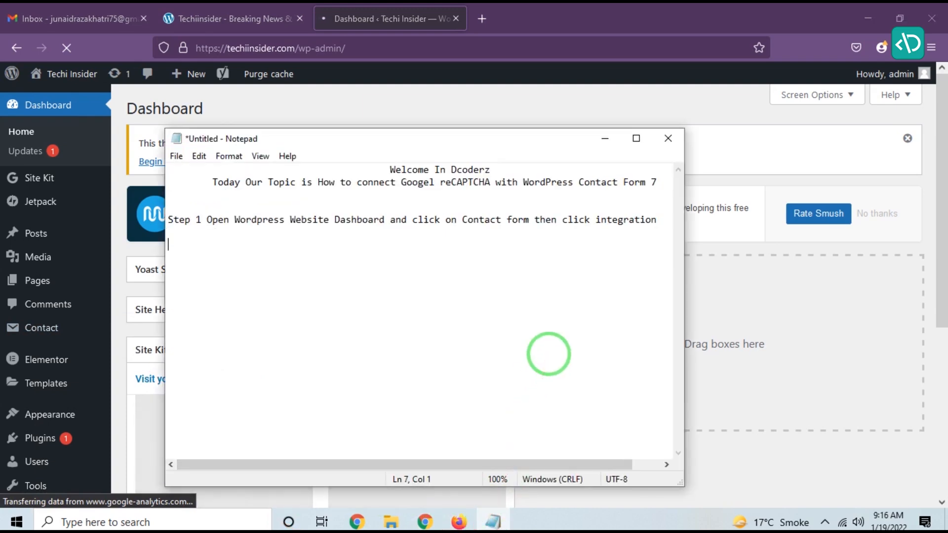
click(375, 20)
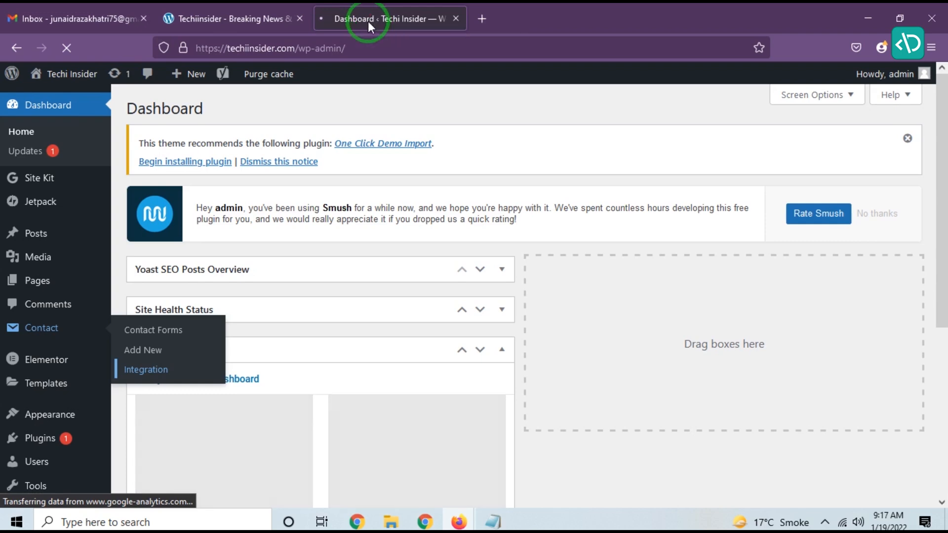
key(alt+Tab)
text(c)
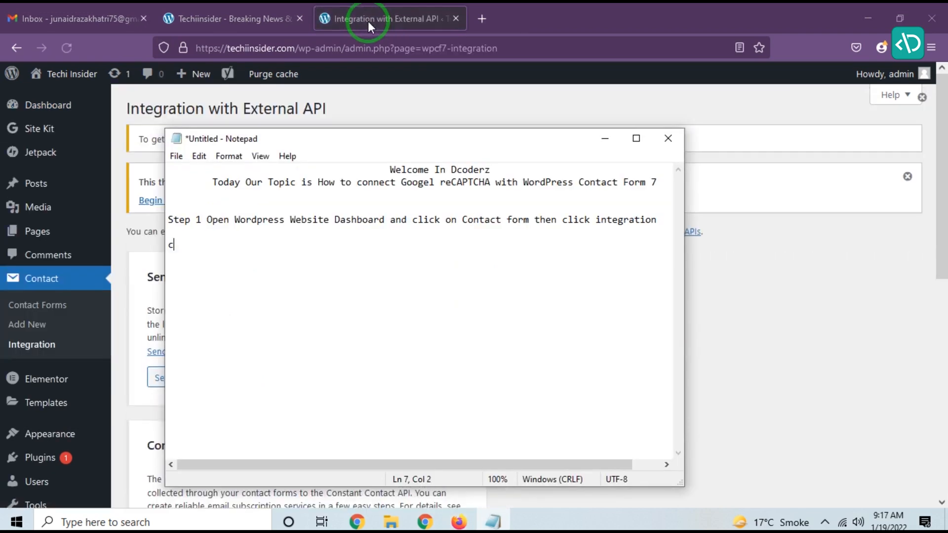
text(lick on)
Step: Scroll the Integration page to the reCAPTCHA card and continue the note with 'reCAPTCHA setup integration'
click(368, 21)
scroll(381, 188, down, 9)
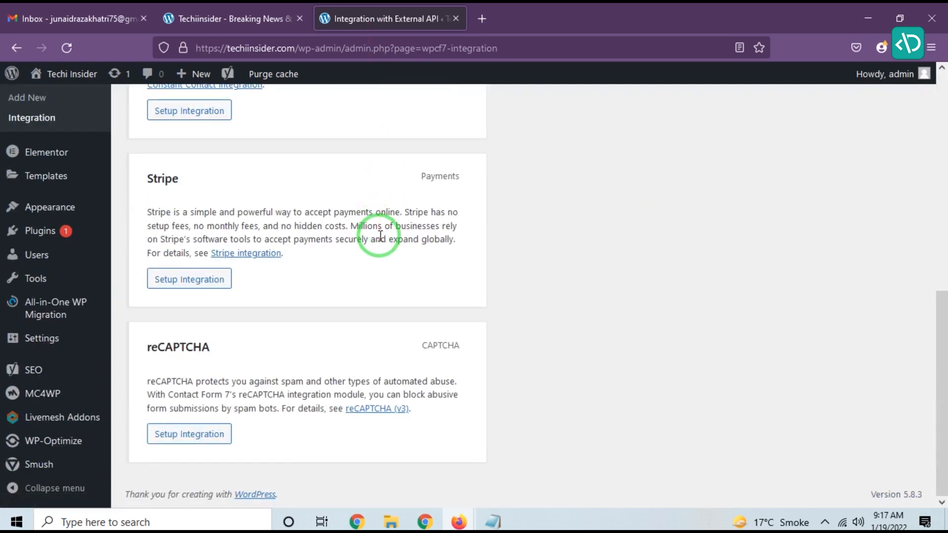
key(alt+Tab)
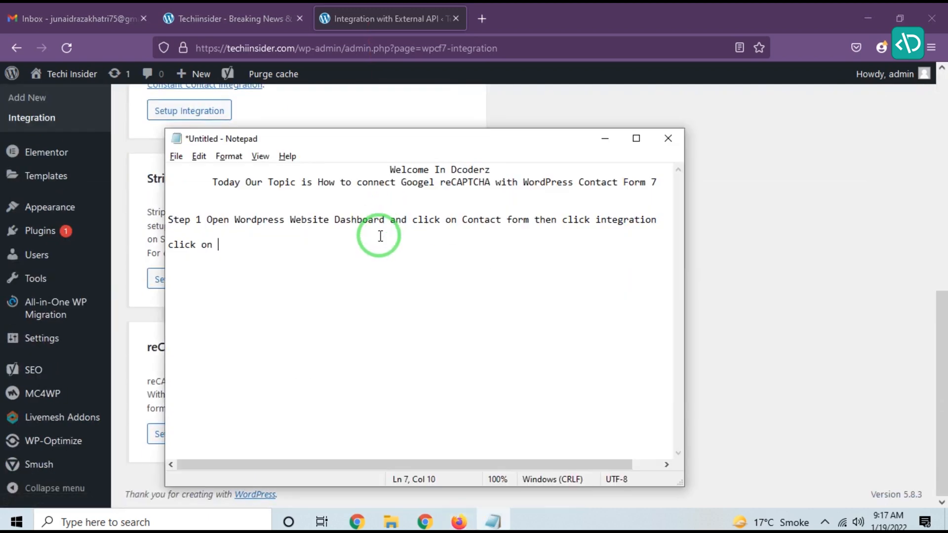
text(reCAPTCHA setup int)
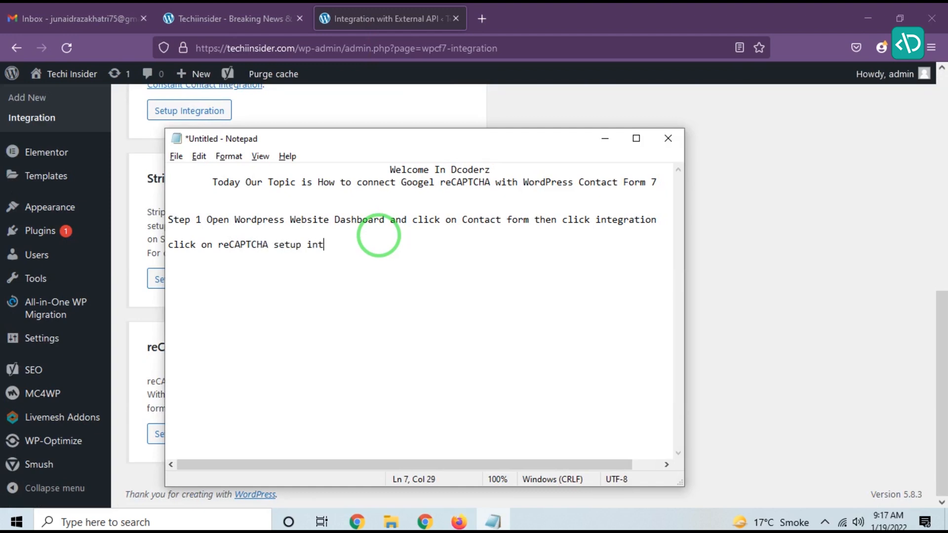
text(egration)
Step: Open the reCAPTCHA setup integration page
key(alt+Tab)
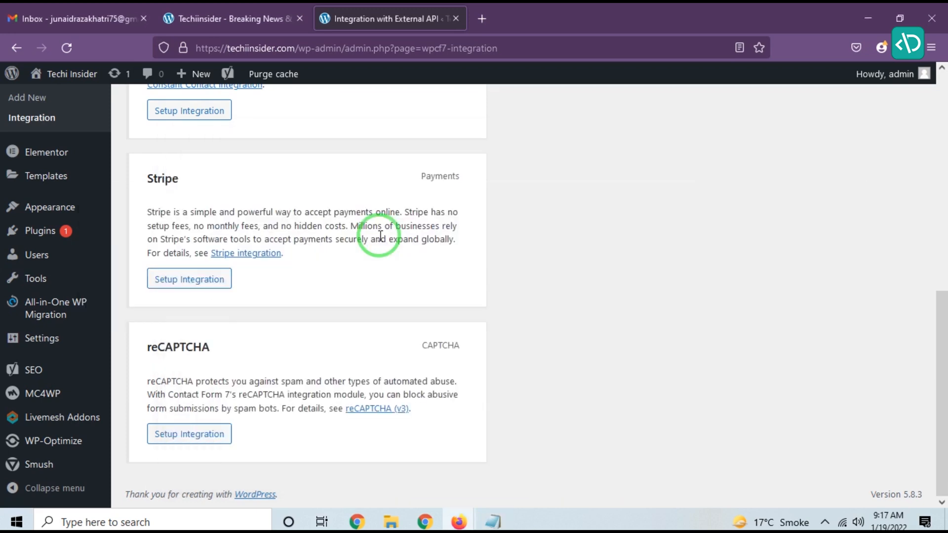
click(173, 434)
key(alt+Tab)
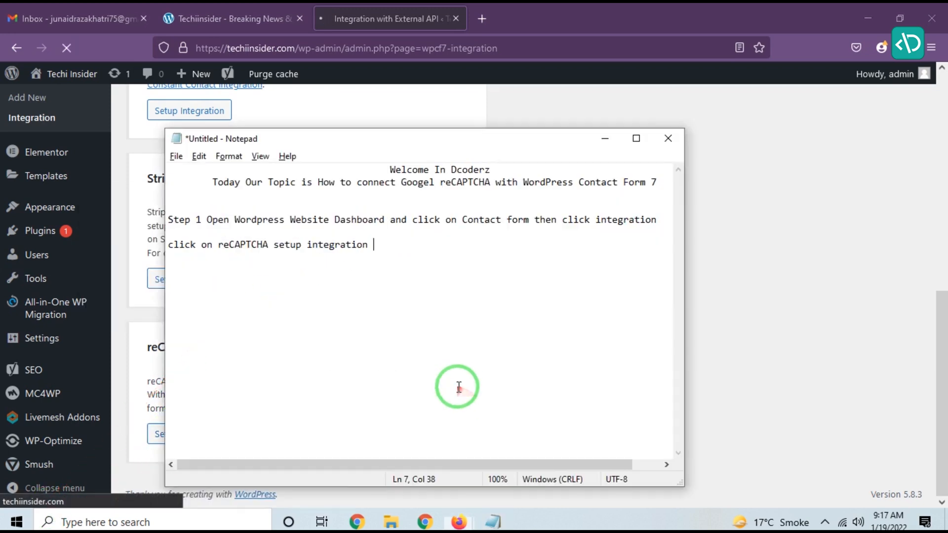
Step: Complete the note with 'Now need Site Keys' and add the line 'Step 2 Open Google reCAPTCHA'
text(Now need )
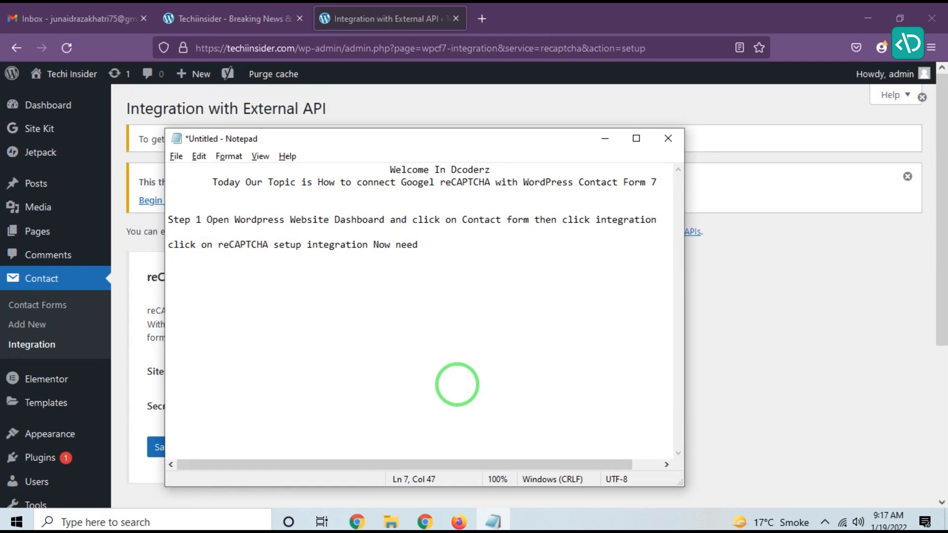
text(Site )
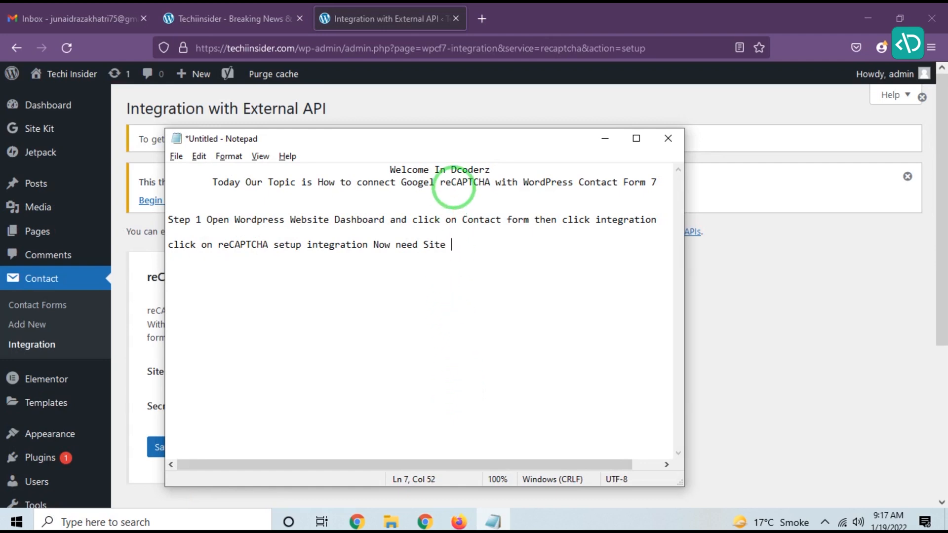
text(Key)
text(Step)
text( 2 Open )
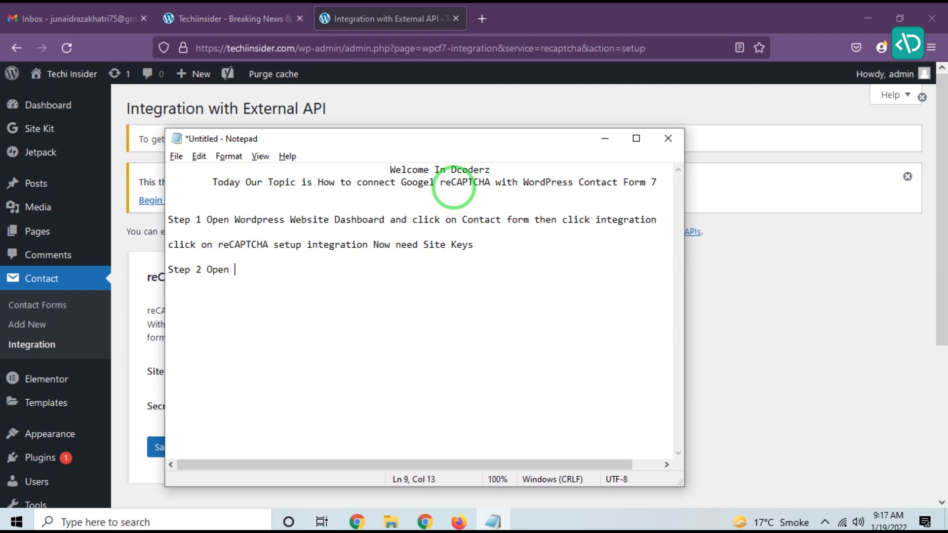
text(Google ReCAPTCHA)
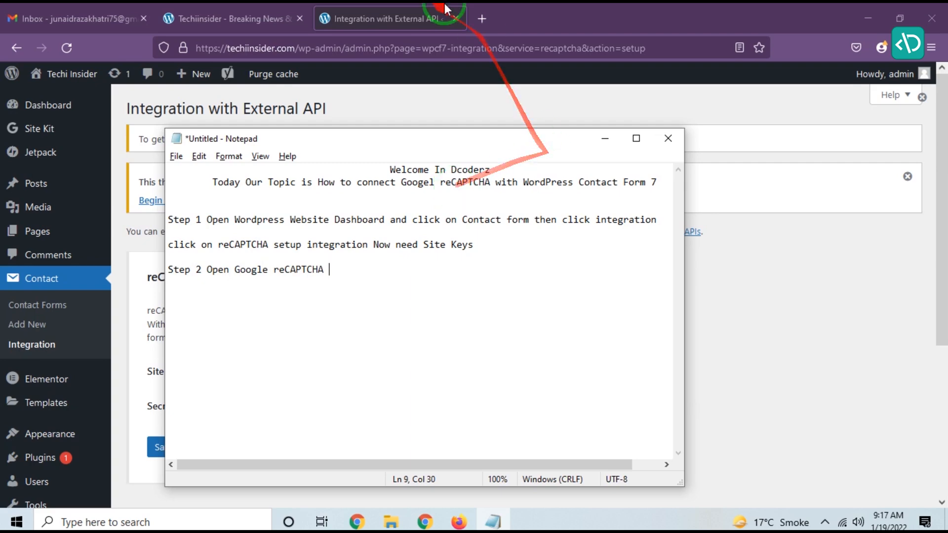
Step: Search for 'google' in a new tab and open Google's homepage
click(481, 19)
text(google re)
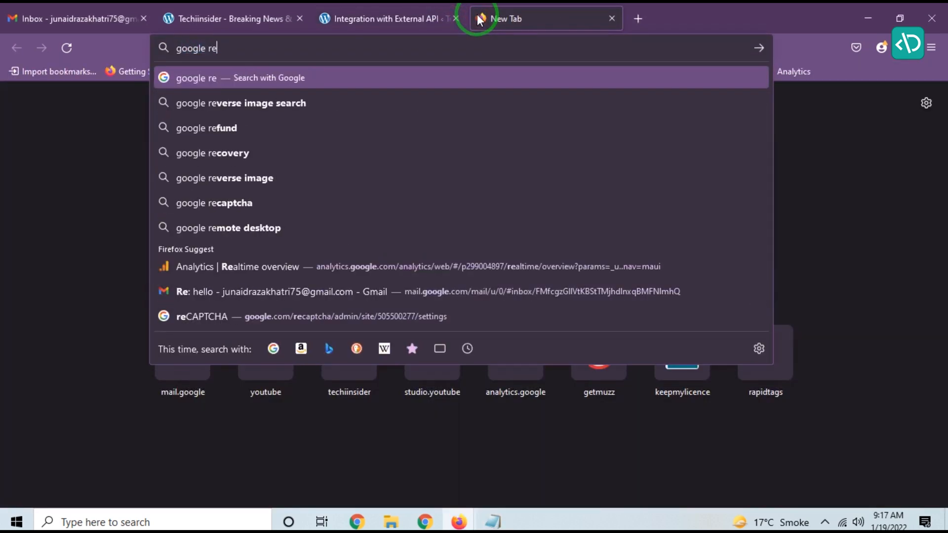
key(BackSpace)
key(BackSpace)
key(Return)
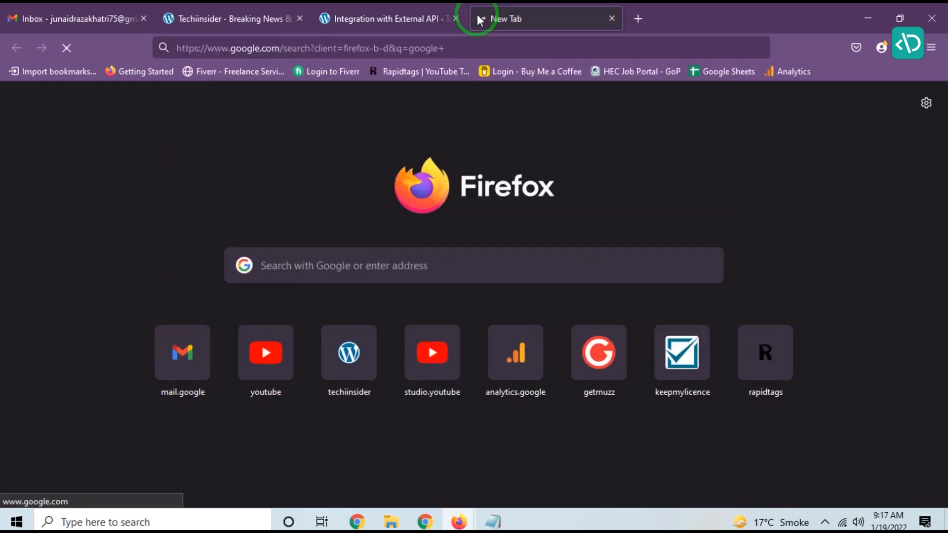
click(155, 214)
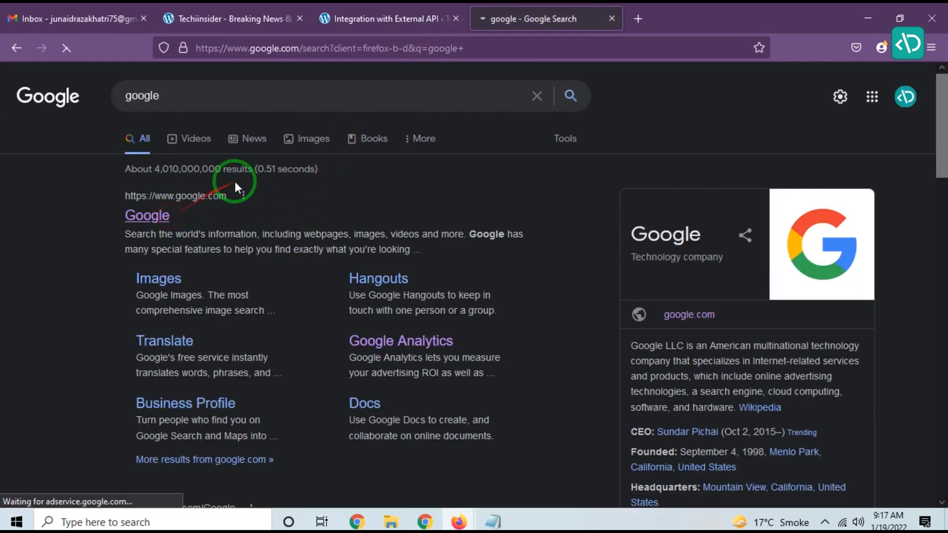
Step: Search Google for 'google recaptcha'
click(317, 203)
text(goog)
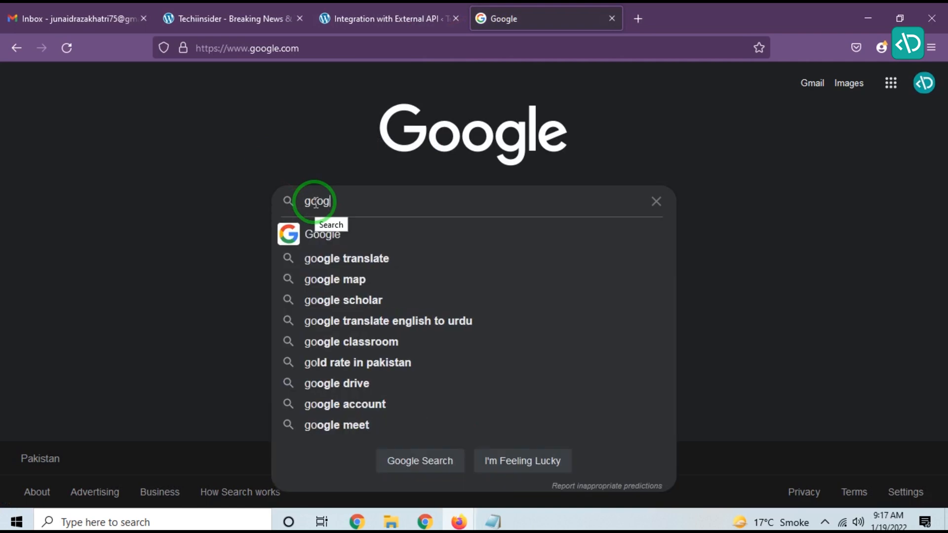
text(le recap)
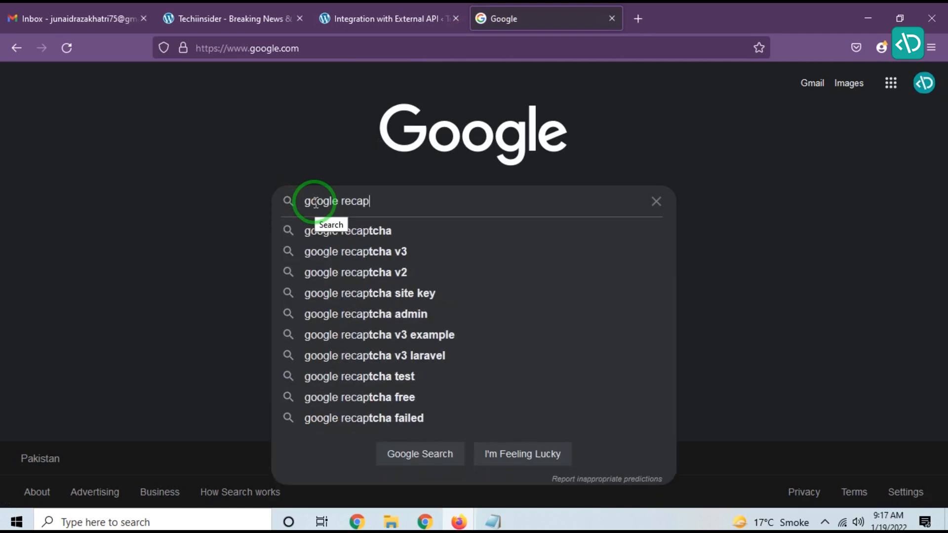
text(tcha)
key(Return)
Step: Extend the note's Step 2 line with 'we connect v3 google recaptcha'
key(alt+Tab)
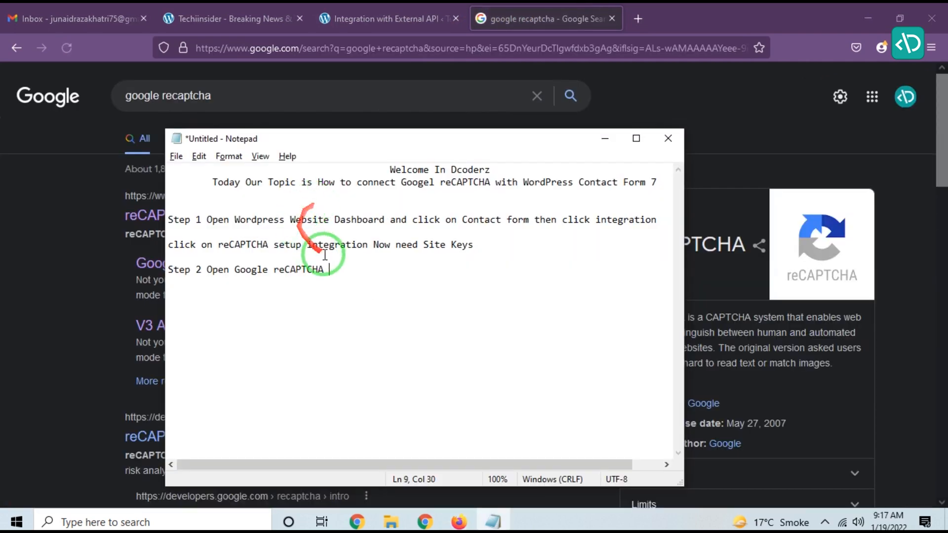
text(w)
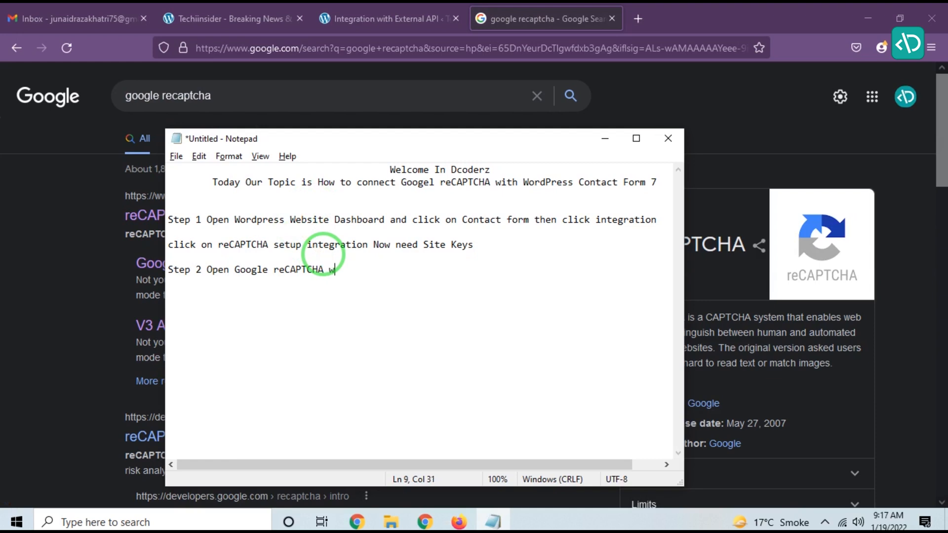
text(e connect v3 google recap)
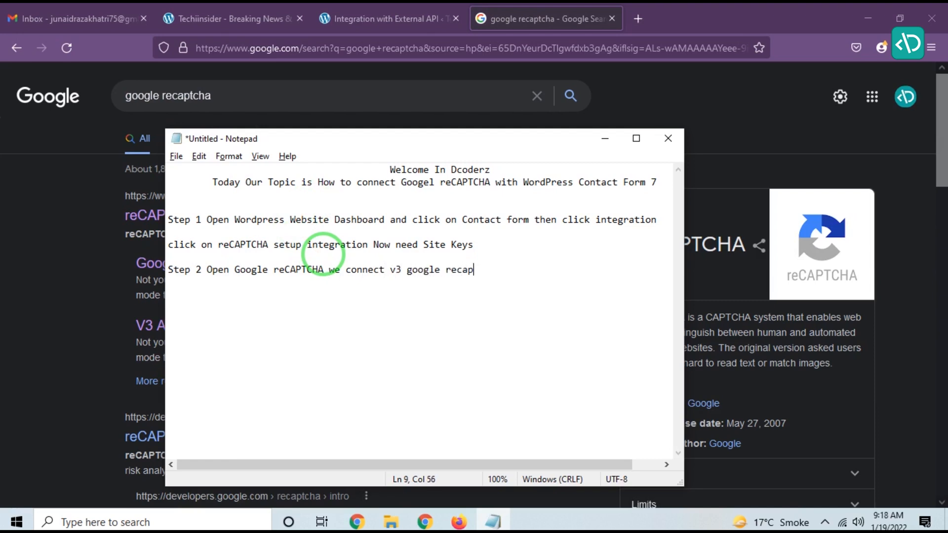
text(tcah)
key(BackSpace)
key(BackSpace)
text(ha)
Step: Open the reCAPTCHA page from the search results and go to the v3 Admin Console
key(alt+Tab)
click(226, 214)
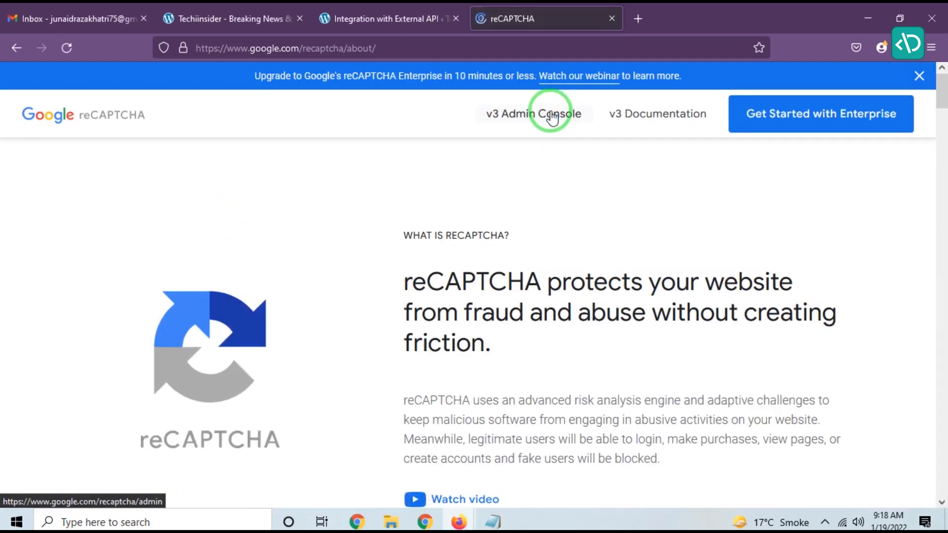
click(553, 116)
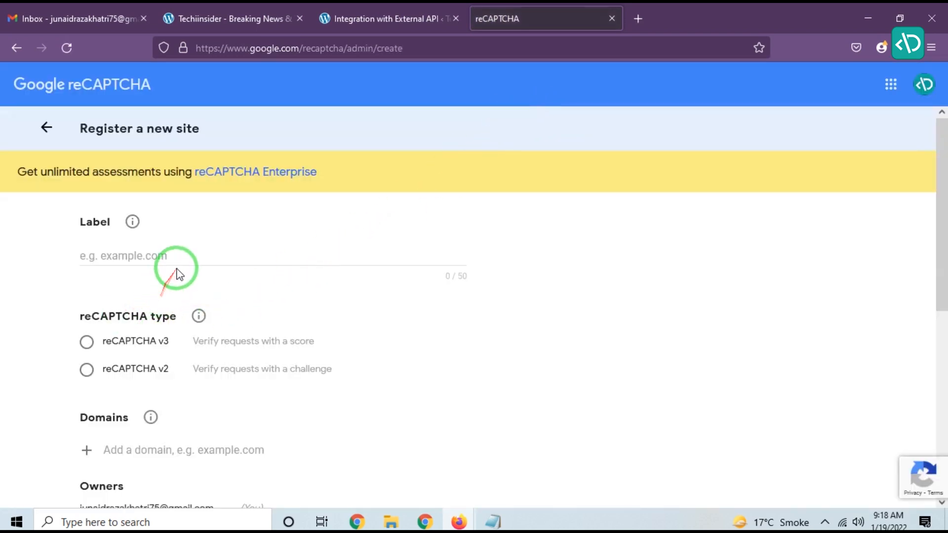
Step: Enter 'Techi insider' as the label for the new reCAPTCHA site
click(186, 255)
text(Techi )
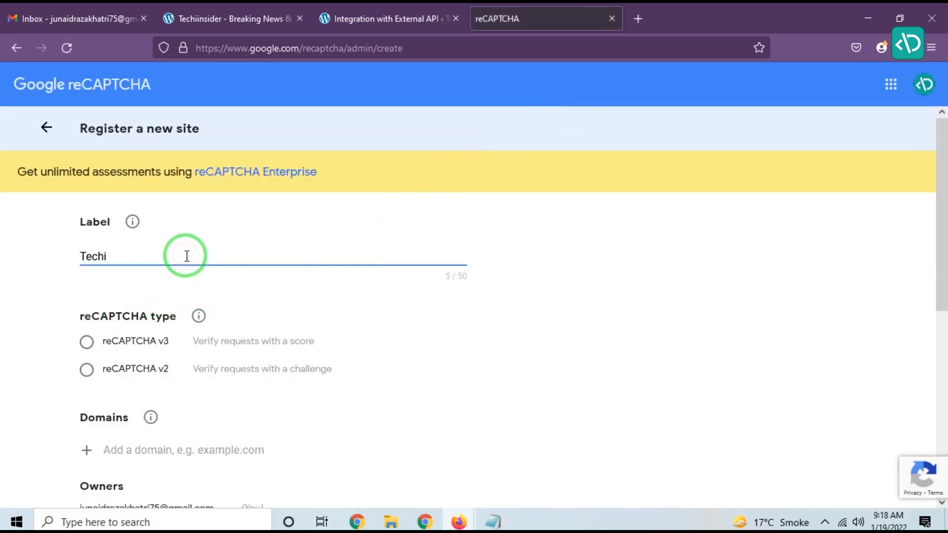
text(insider)
Step: Add the line 'Label Name' to the note
key(alt+Tab)
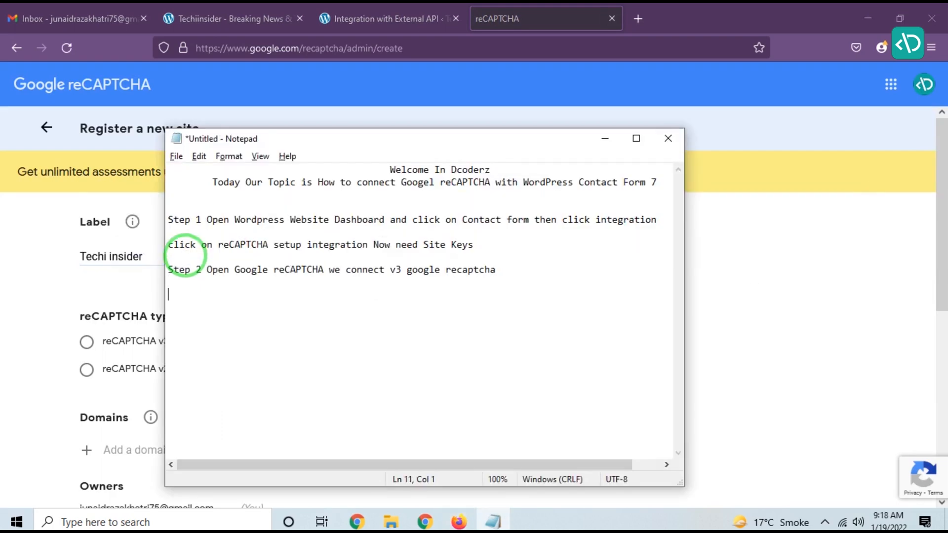
text(Label Name)
key(alt+Tab)
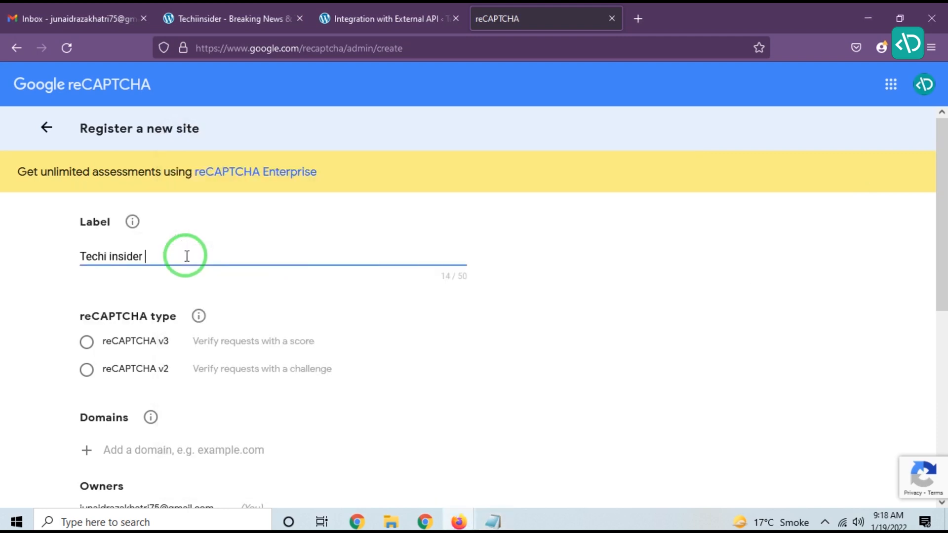
Step: Choose reCAPTCHA v3 as the reCAPTCHA type
click(86, 342)
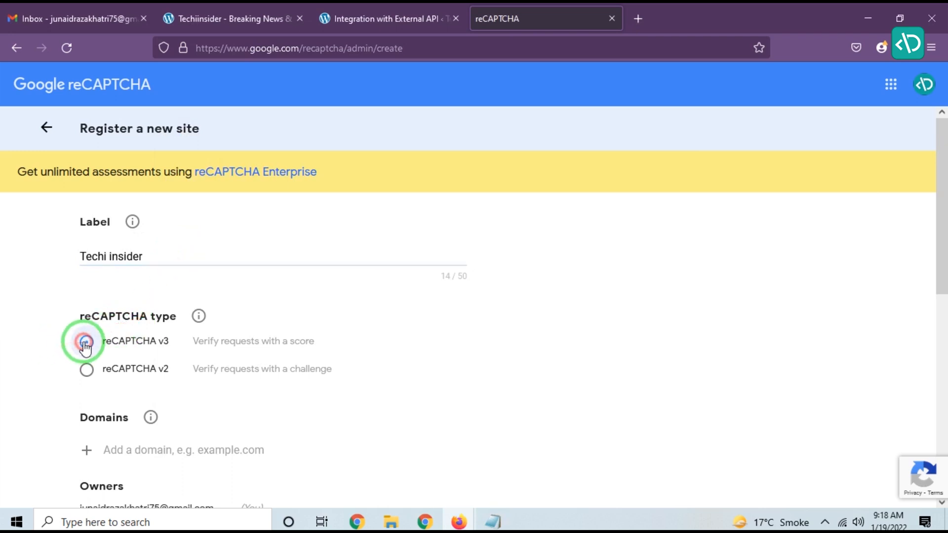
key(alt+Tab)
Step: Add the line 'and enter your website URL' to the note
key(alt+Tab)
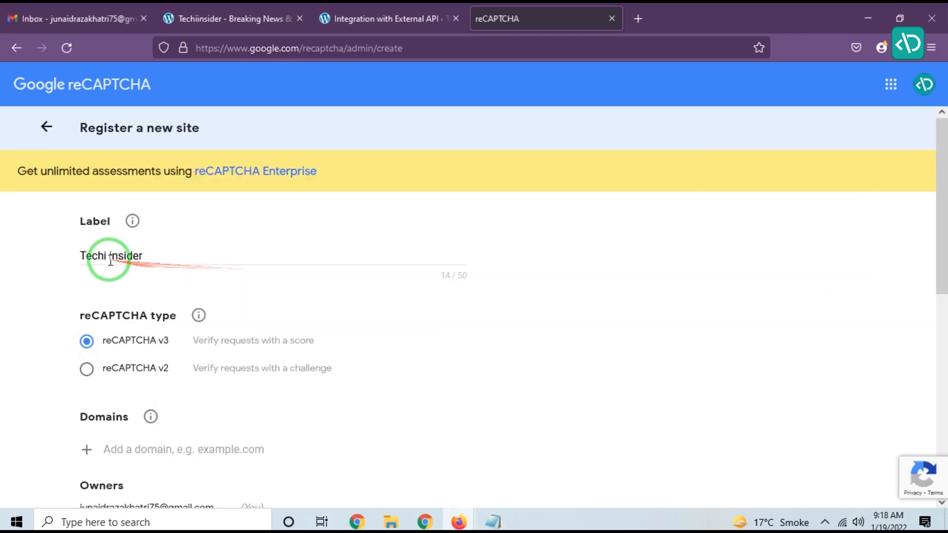
scroll(112, 282, down, 3)
key(alt+Tab)
key(Return)
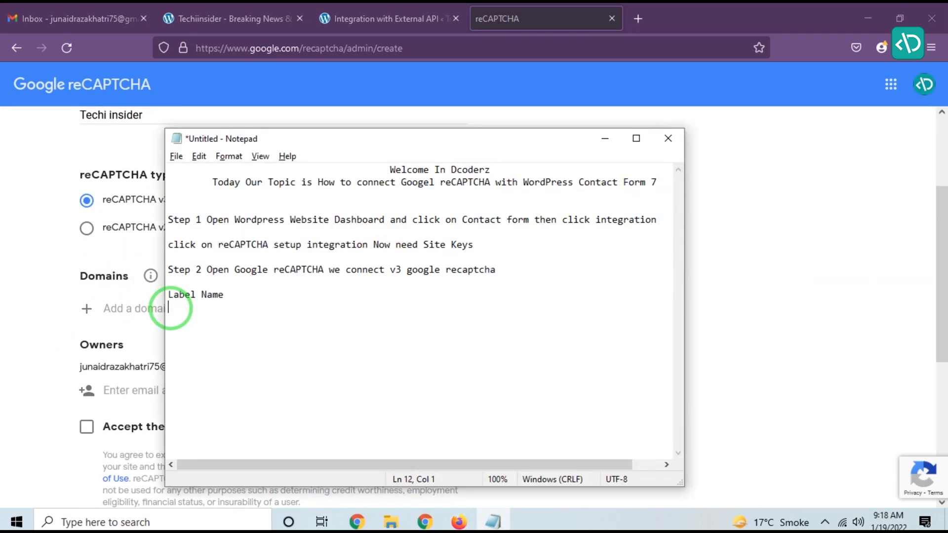
text(and enter your wes)
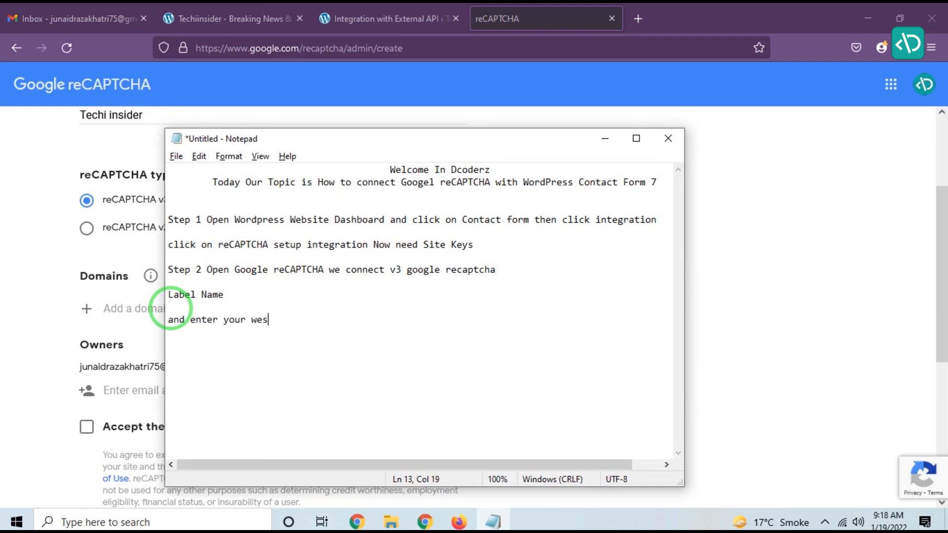
text(bsite oURL)
click(163, 309)
Step: Copy the site's domain from the WordPress page address and paste it as the domain techiinsider.com
click(385, 19)
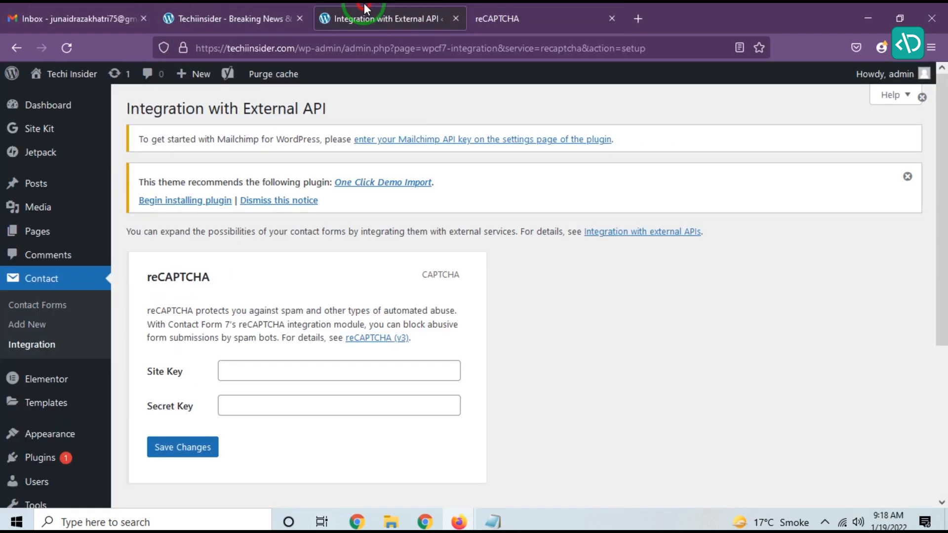
click(298, 49)
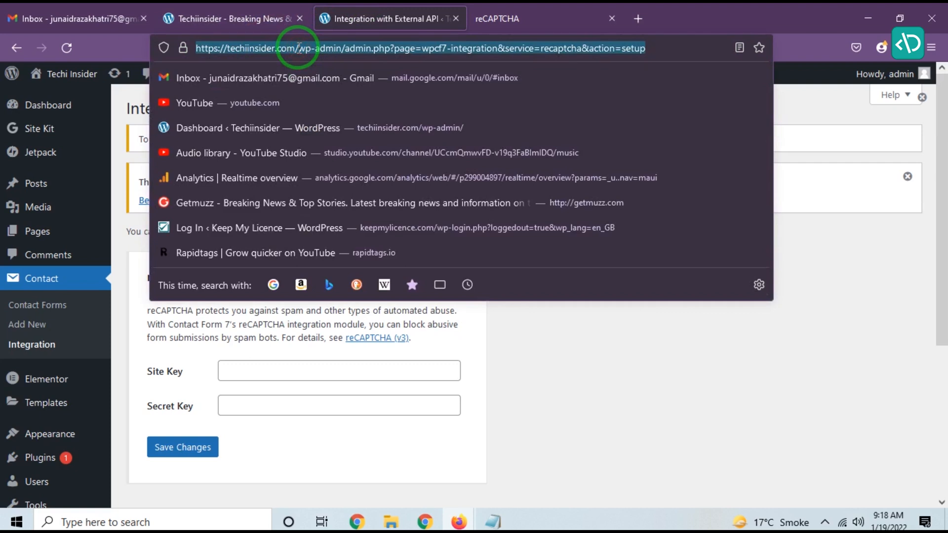
click(298, 48)
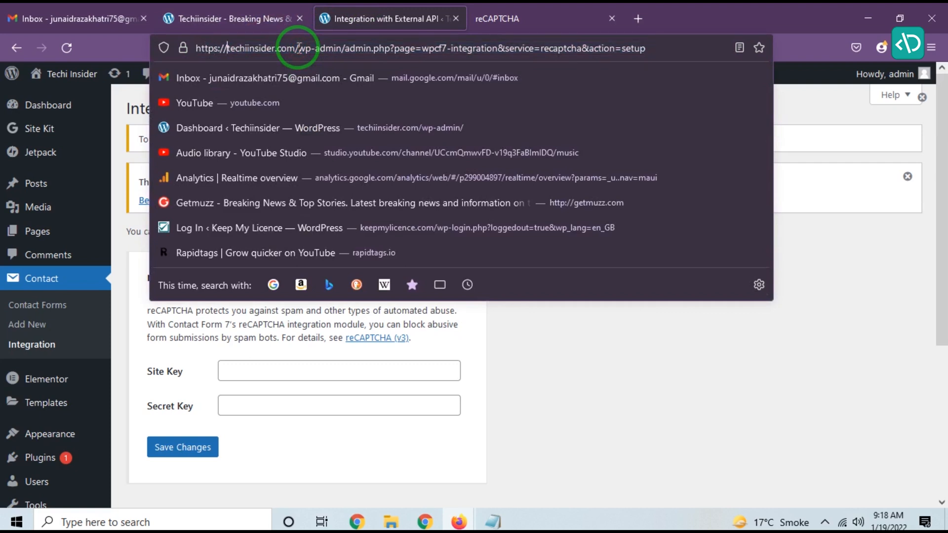
key(ctrl+shift+Right)
key(ctrl+shift+Right)
key(ctrl+c)
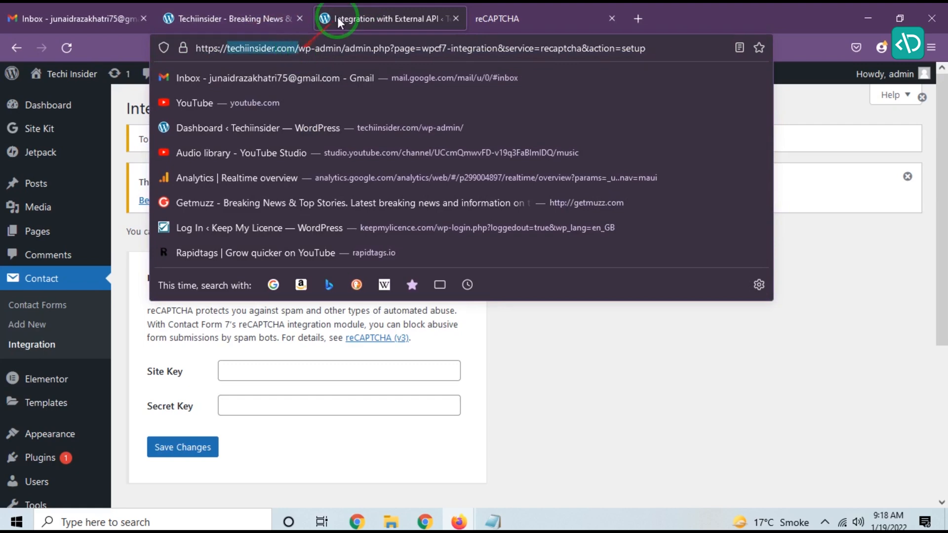
click(482, 14)
click(183, 307)
key(ctrl+v)
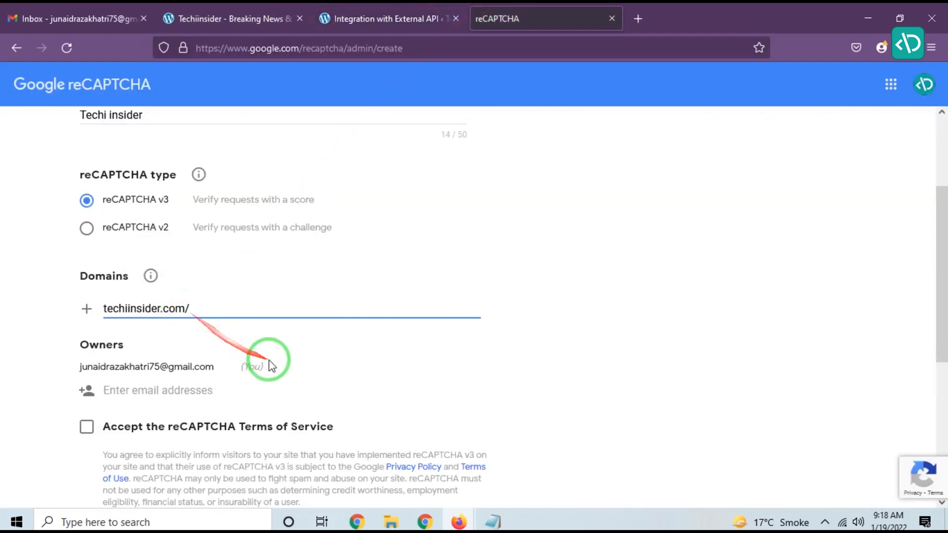
Step: Append 'without https' to the website URL line in the note
key(alt+Tab)
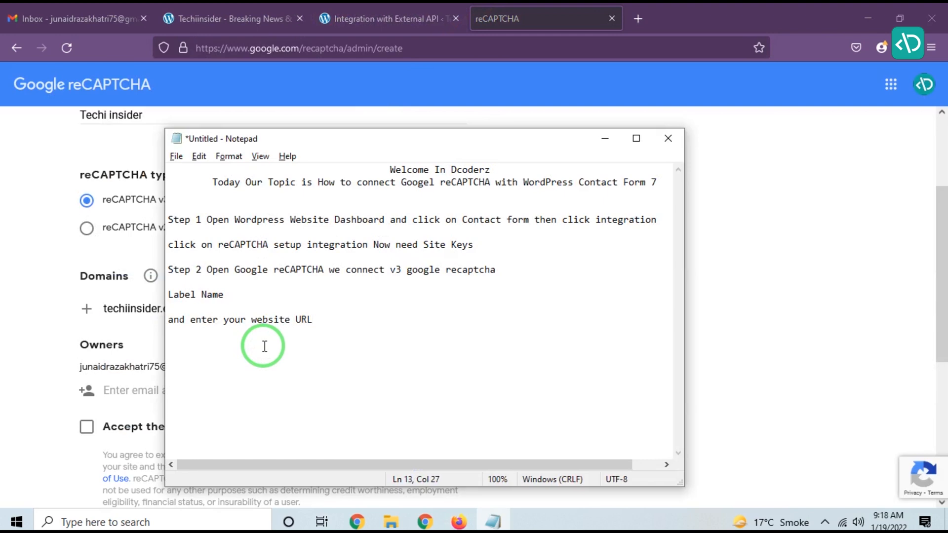
text(without https)
Step: Accept the reCAPTCHA Terms of Service
click(28, 328)
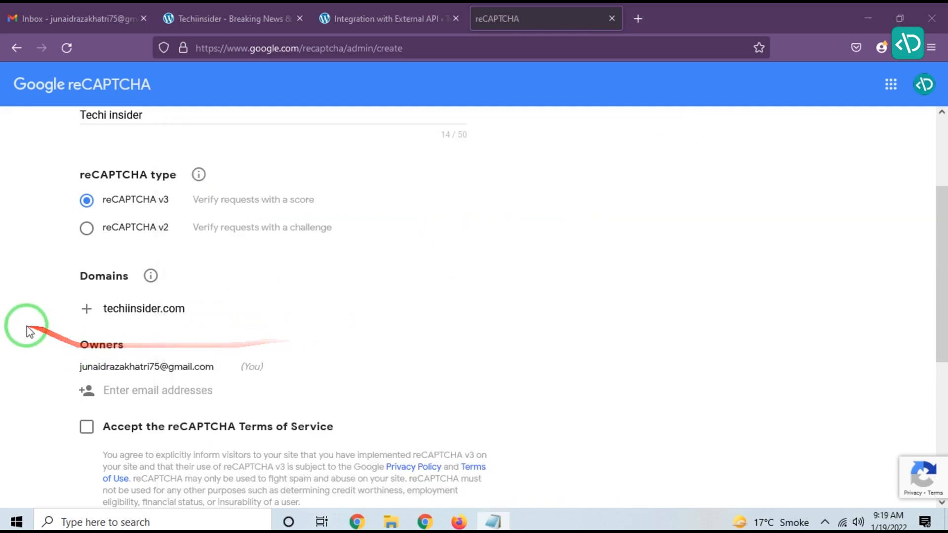
scroll(321, 324, down, 3)
click(86, 286)
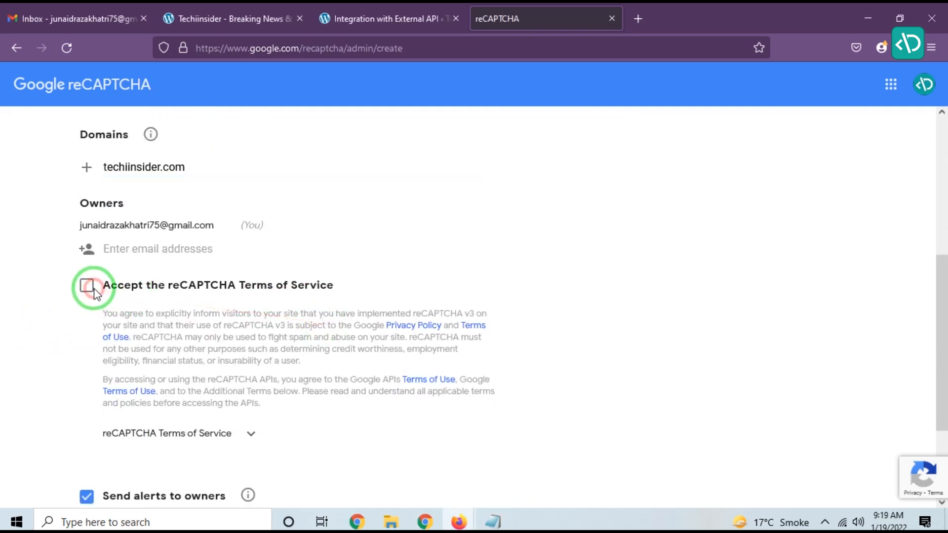
Step: Add the line 'accept terms and services' to the note
key(alt+Tab)
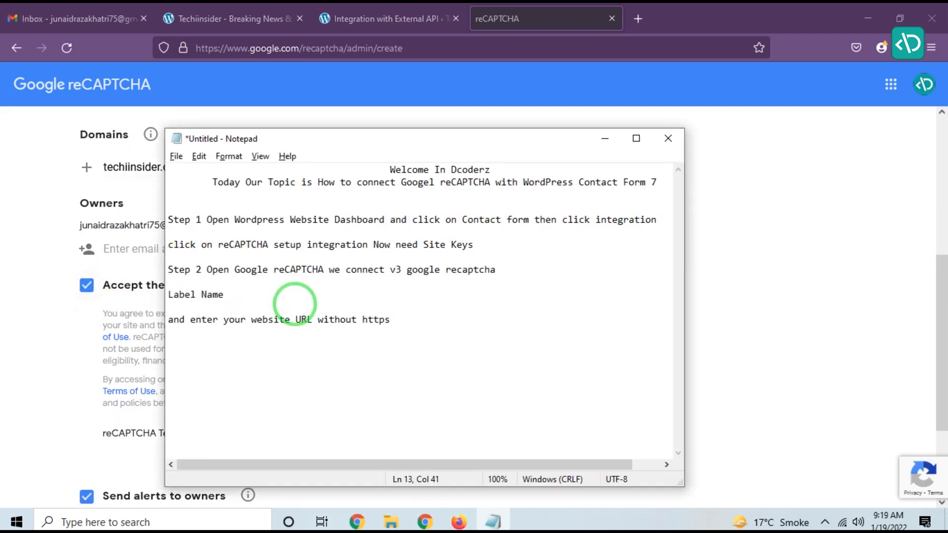
text(ccept terms and se)
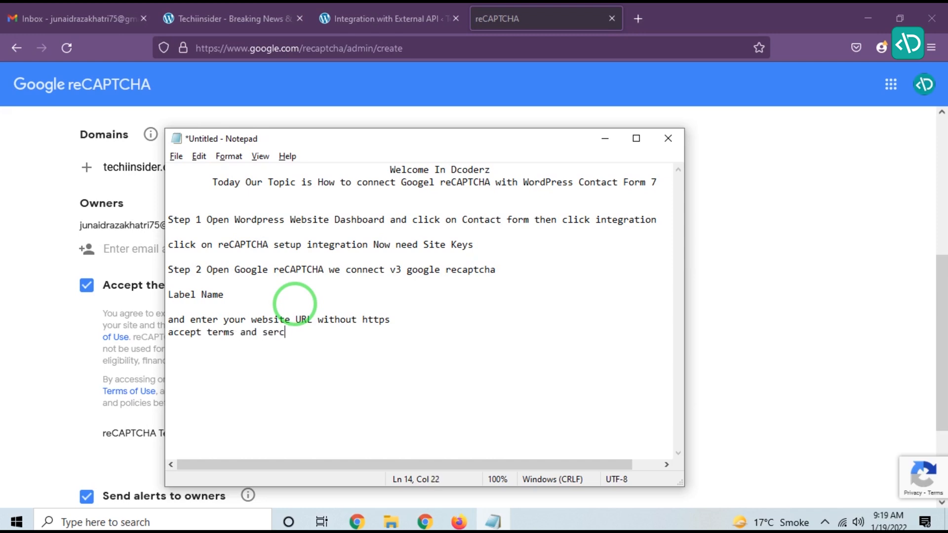
text(rvices)
Step: Submit the new site registration
key(alt+Tab)
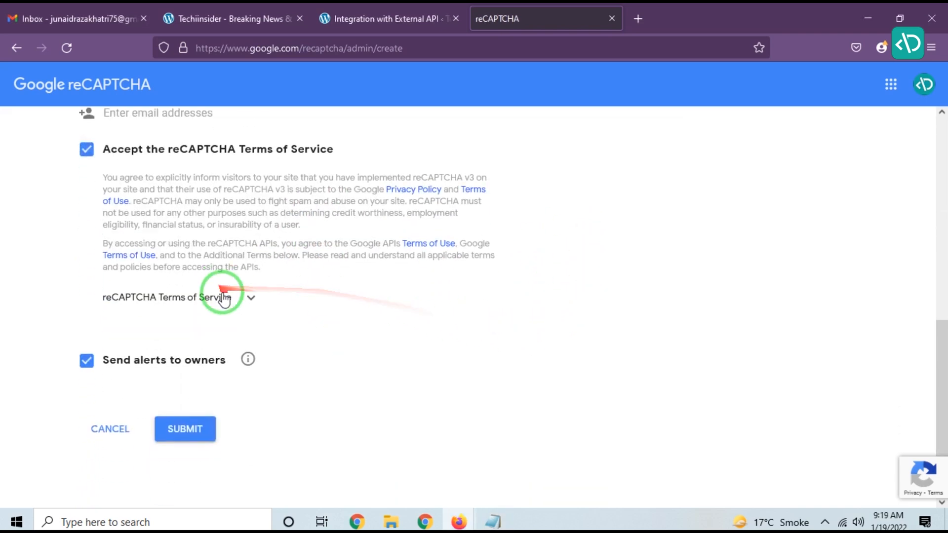
click(192, 433)
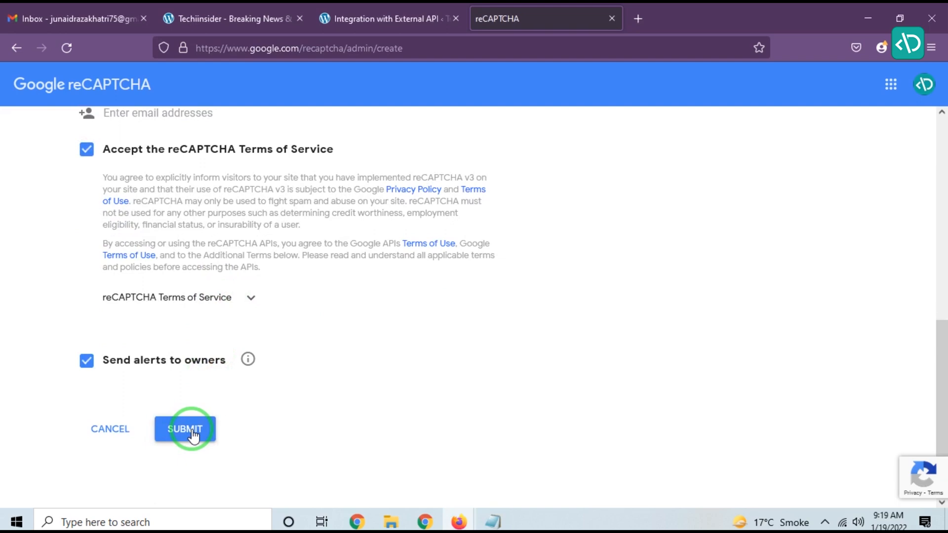
Step: Add the note line 'now google provide site key we copy this site key and past in my website I paused vide here and'
key(alt+Tab)
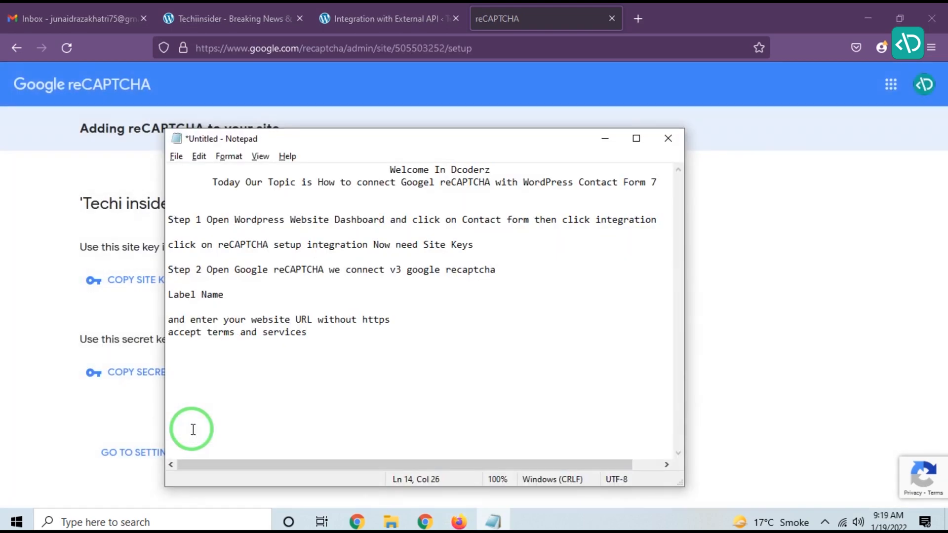
key(Return)
text(s)
key(BackSpace)
text(now google provide )
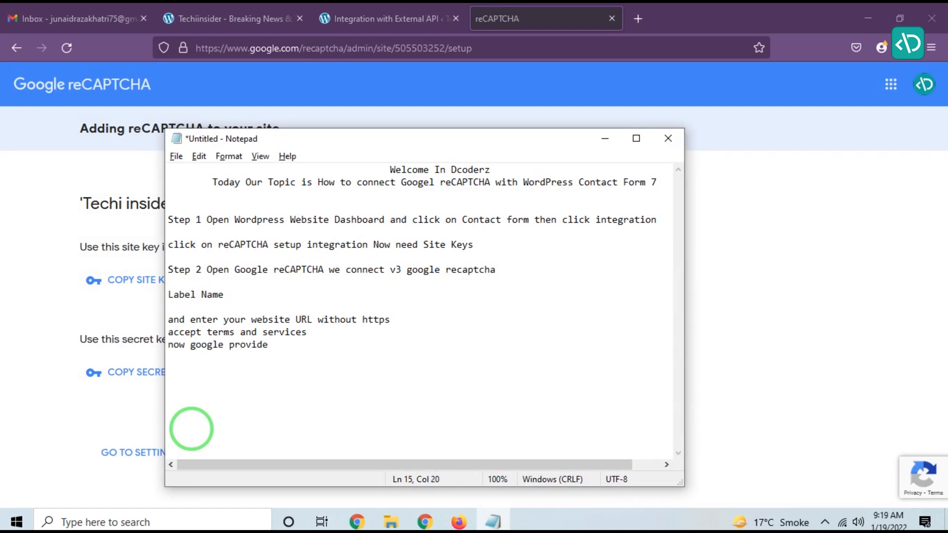
text(site key we copy this )
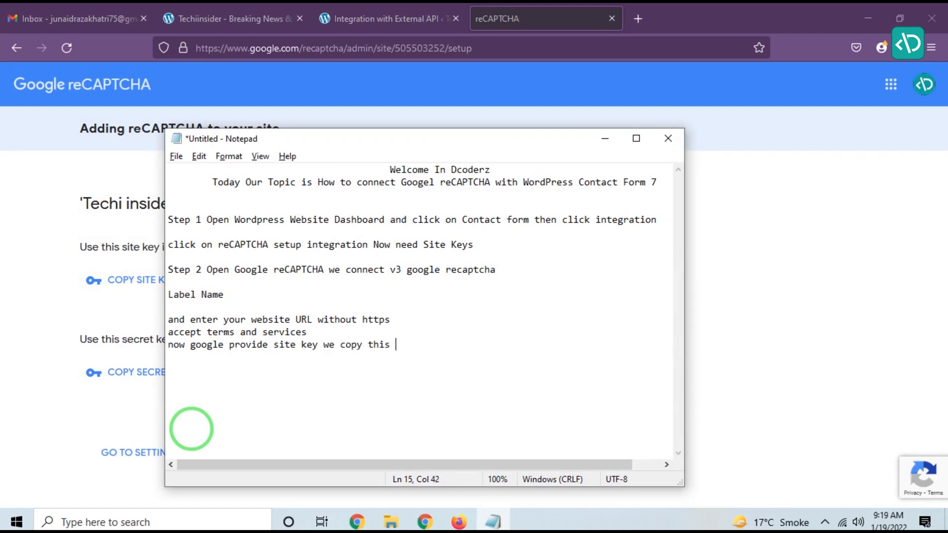
text(site key and past )
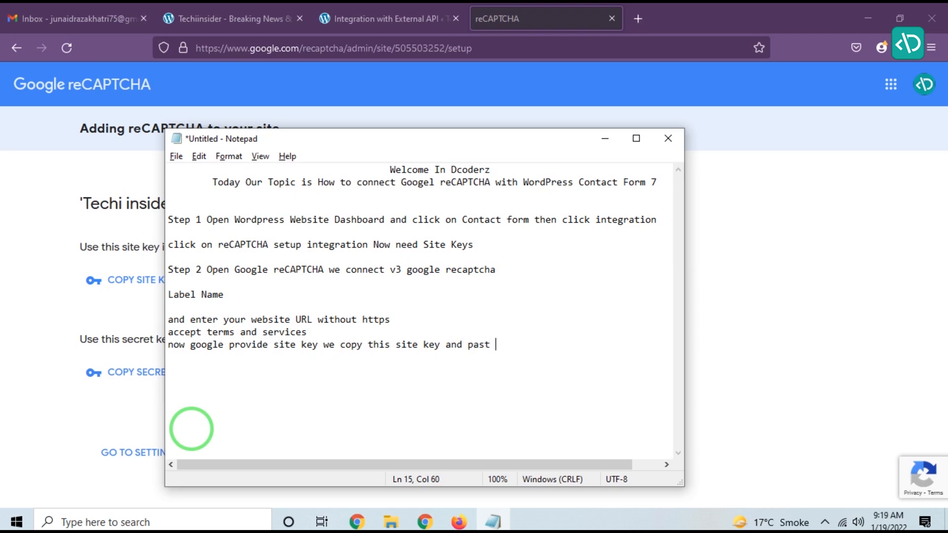
text(in my website I pa)
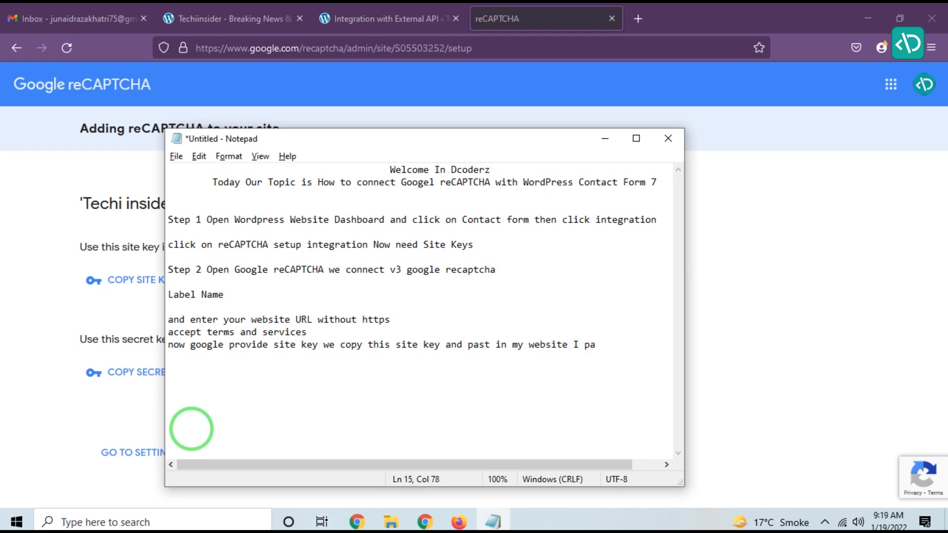
text(used vide here and)
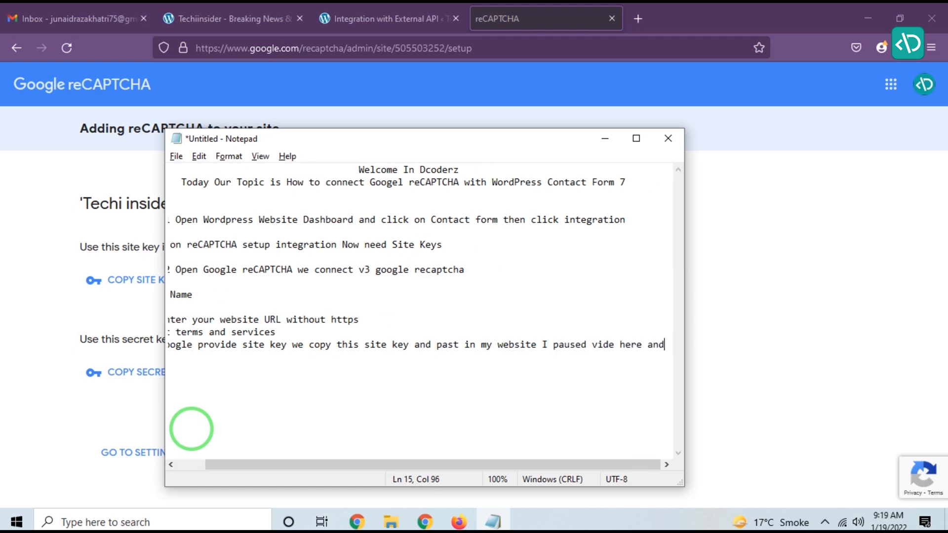
Step: Add the line 'add my site key in my website' to the note
key(Return)
text(add )
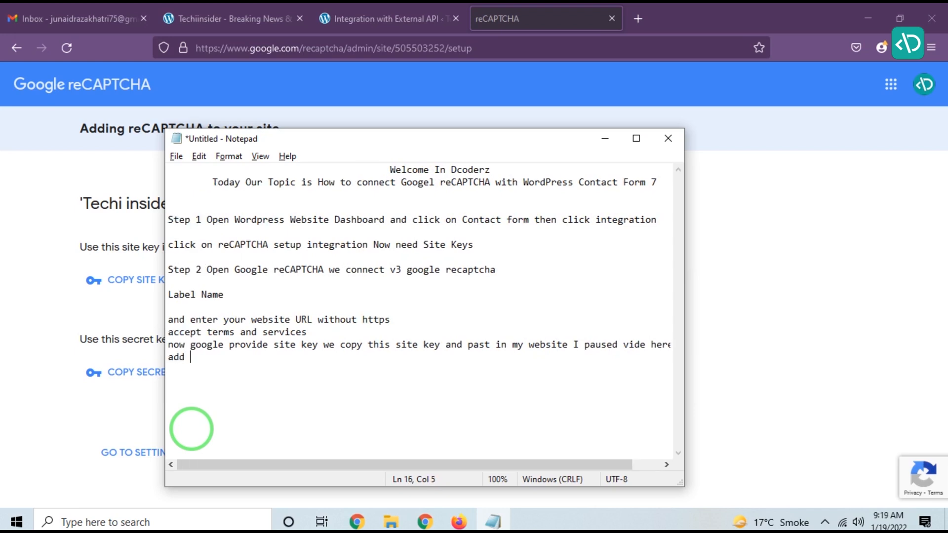
text(my site key in my website)
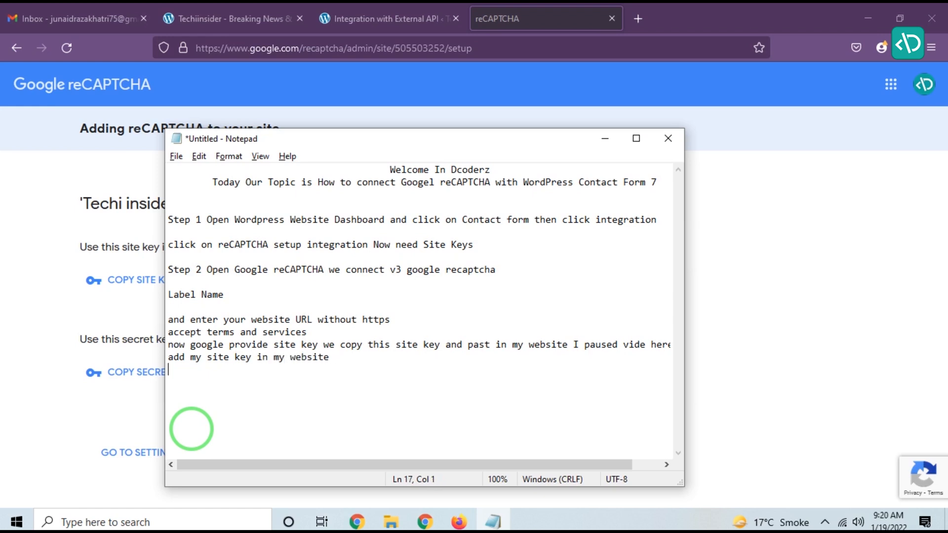
Step: Add the note line 'I add my site key now I show you my website contact form'
click(282, 426)
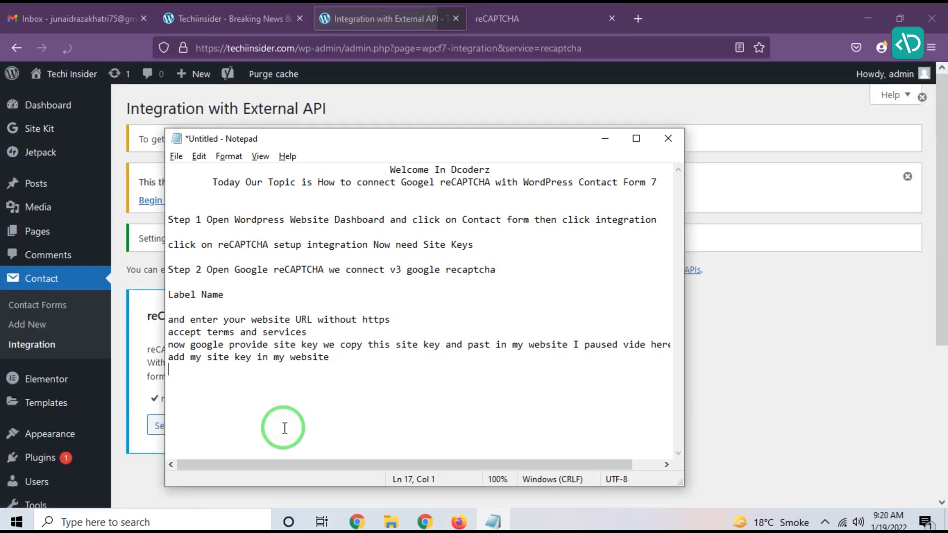
key(Return)
text(I)
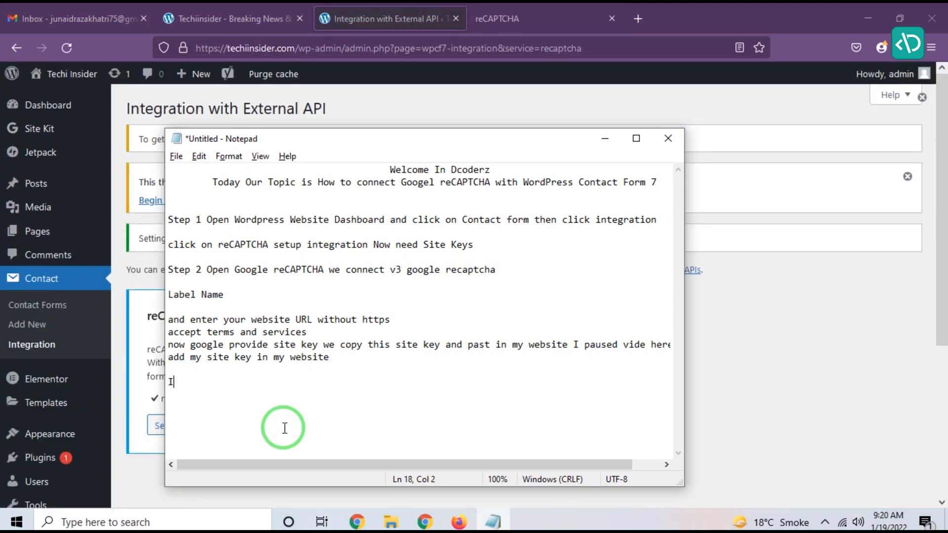
text( add my site key )
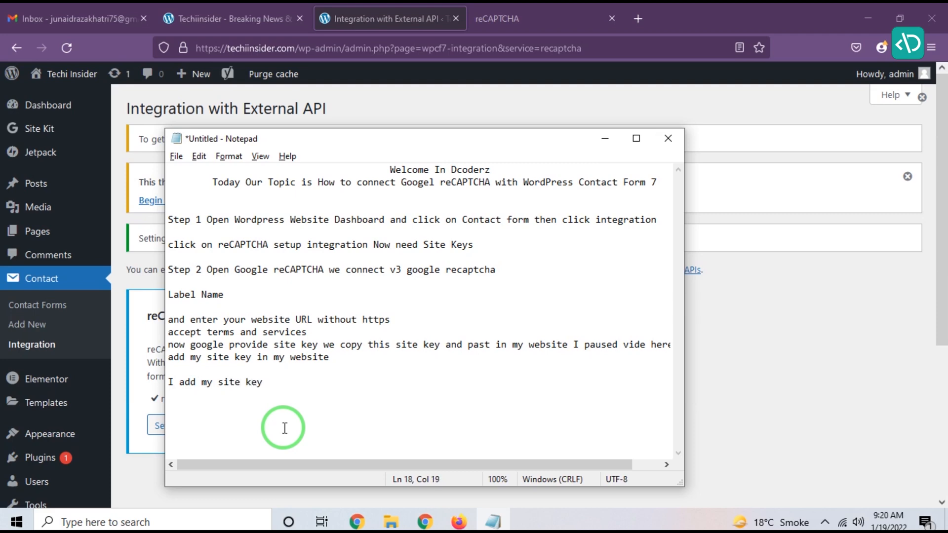
text(now I show you my website )
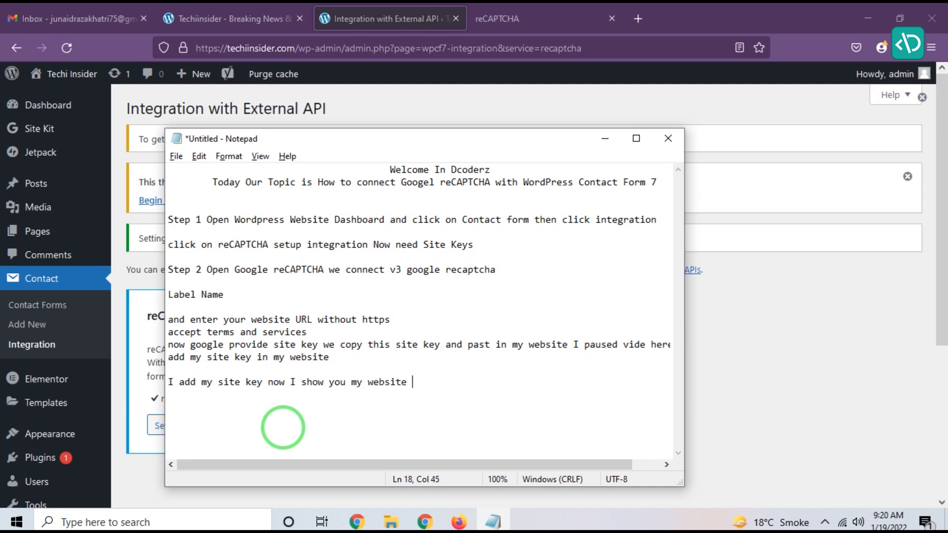
text(contact form)
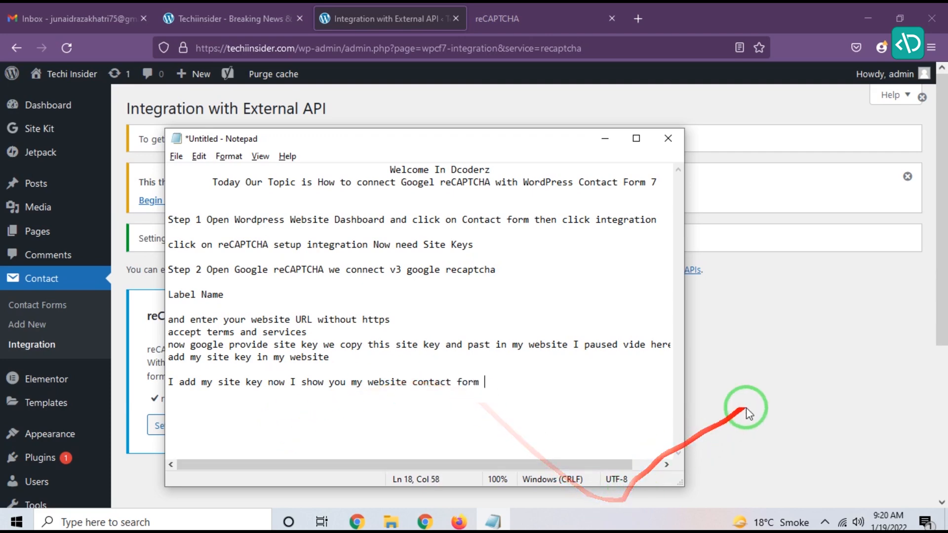
Step: Open the website's Contact Us page in a new private browser window and view the contact form with its reCAPTCHA badge
click(688, 402)
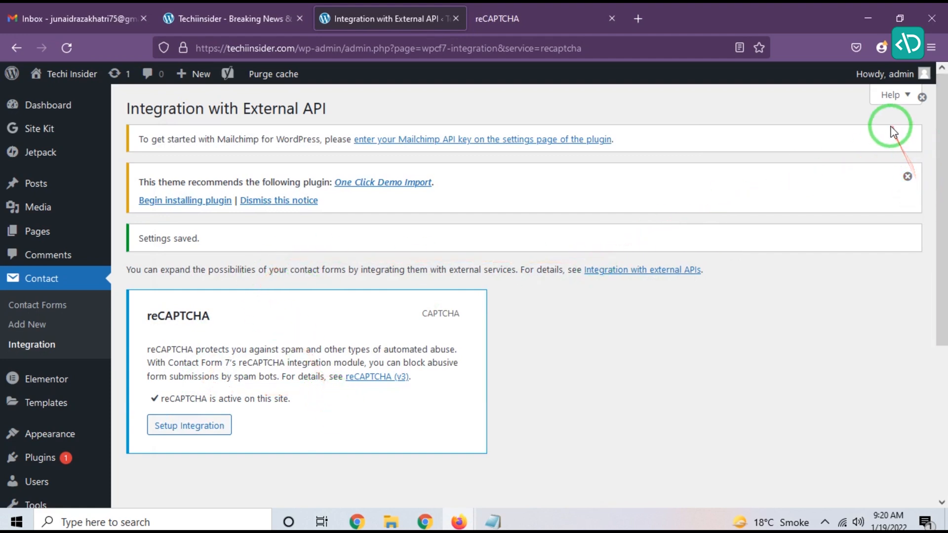
click(931, 47)
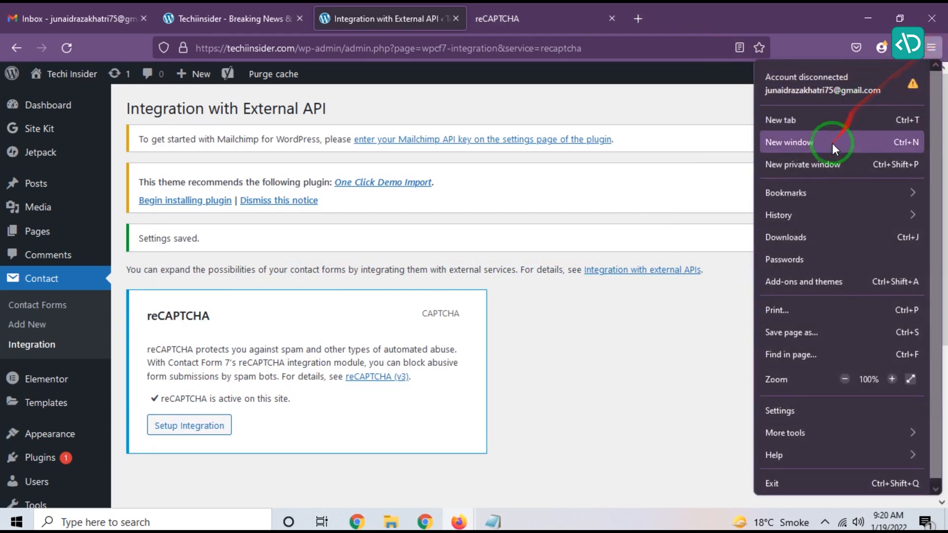
click(830, 162)
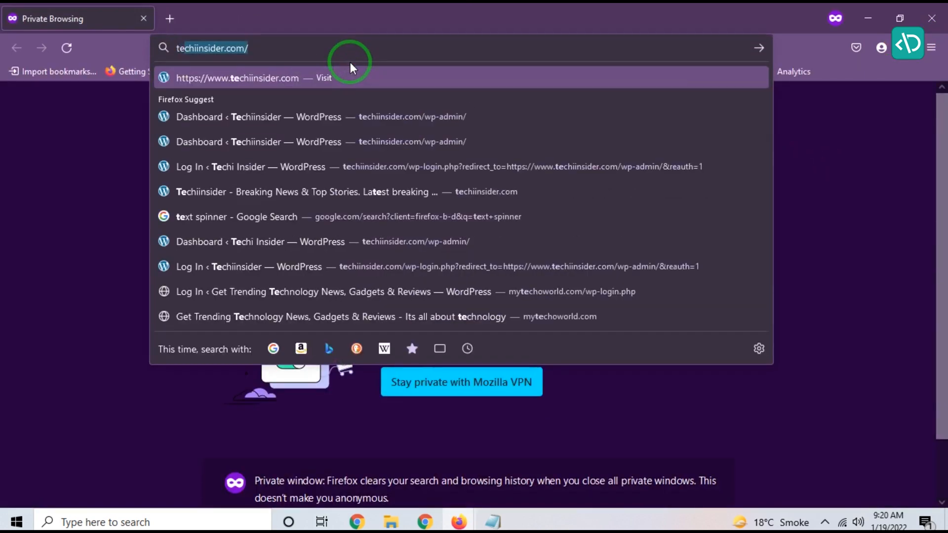
text(tec)
key(Return)
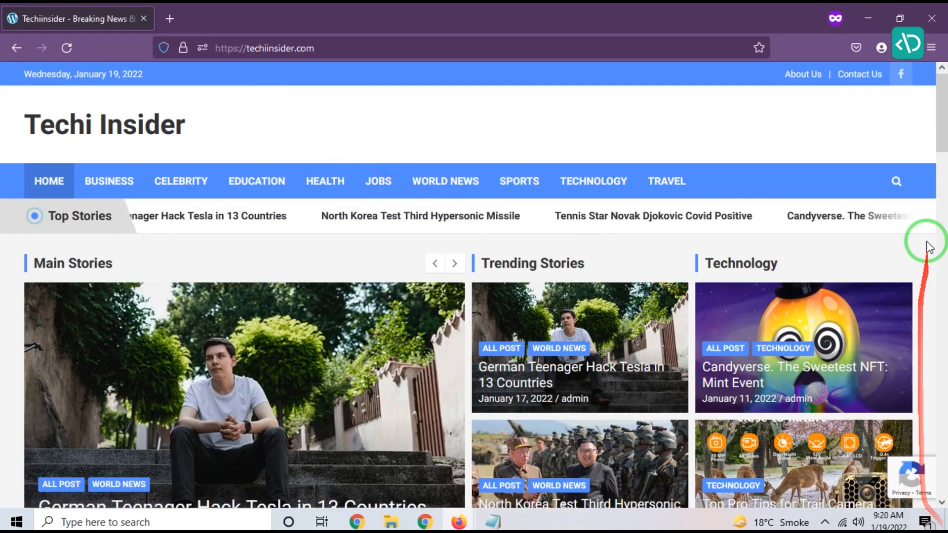
click(861, 79)
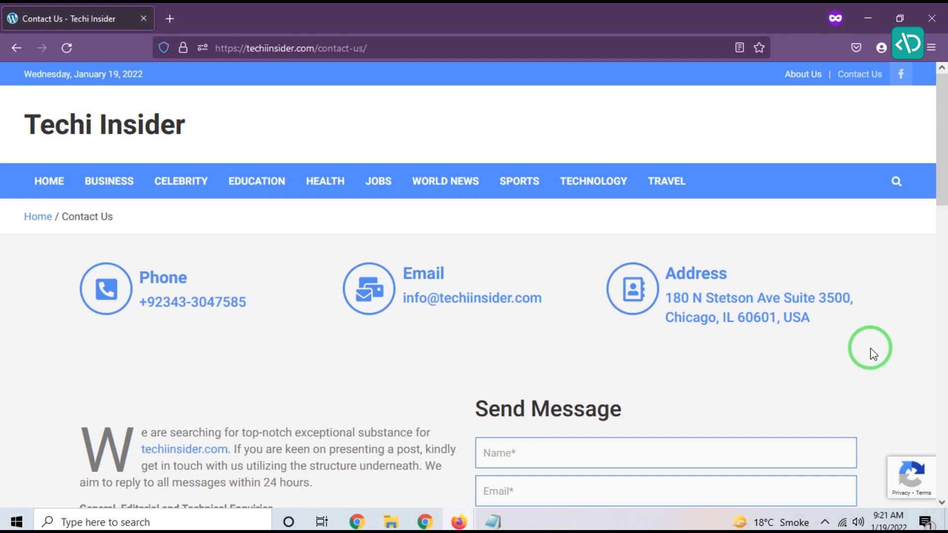
scroll(869, 348, down, 4)
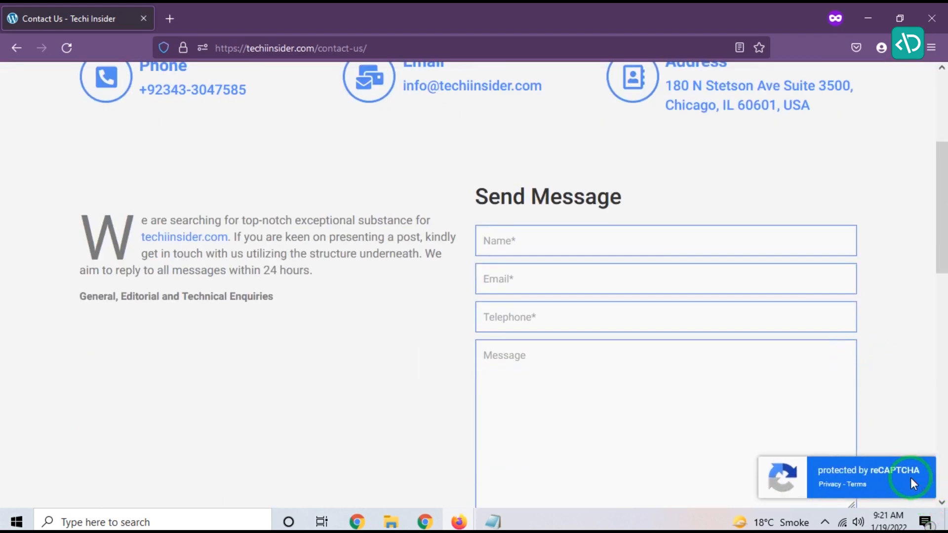
Step: Return to the note and add the line 'Now My site showing reCAPTCHA protecting'
key(alt+Tab)
key(alt+Tab)
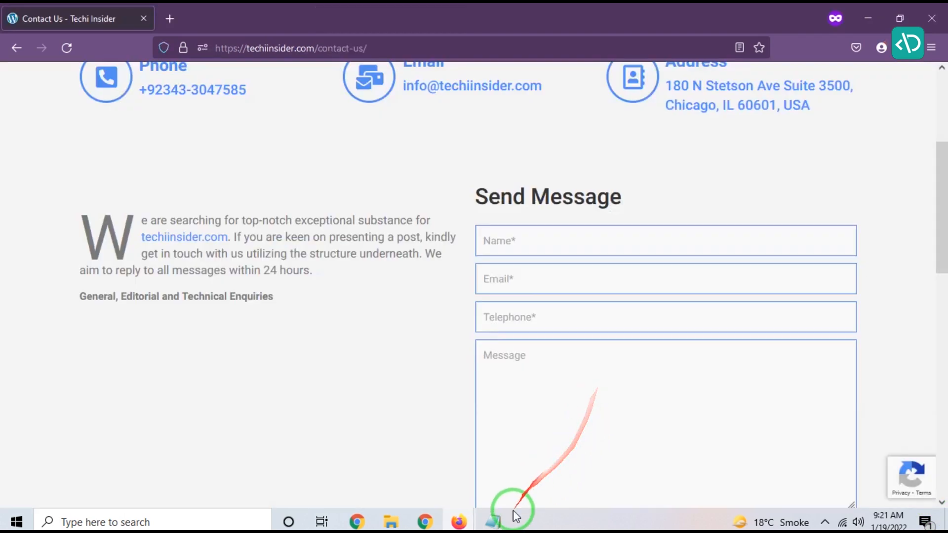
click(497, 520)
click(511, 428)
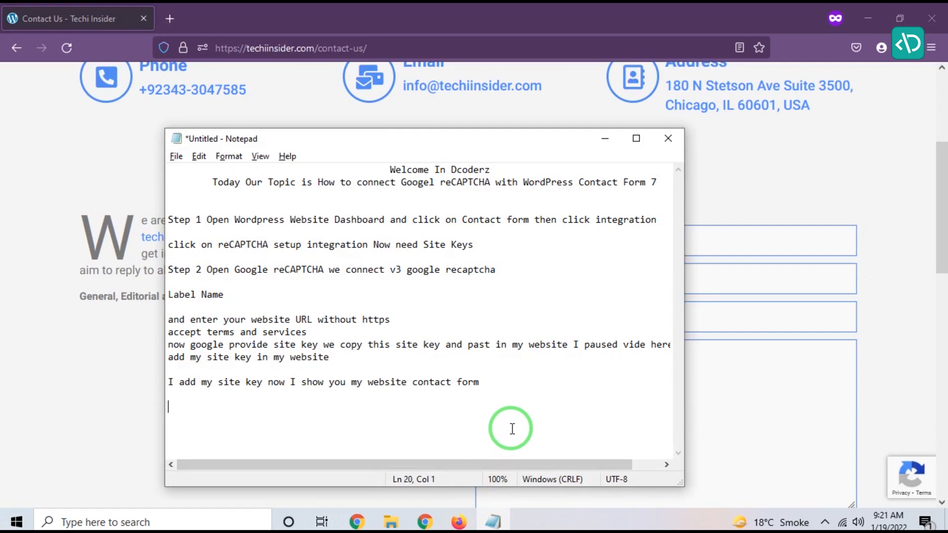
text(Now My side)
key(BackSpace)
key(BackSpace)
text(te showing )
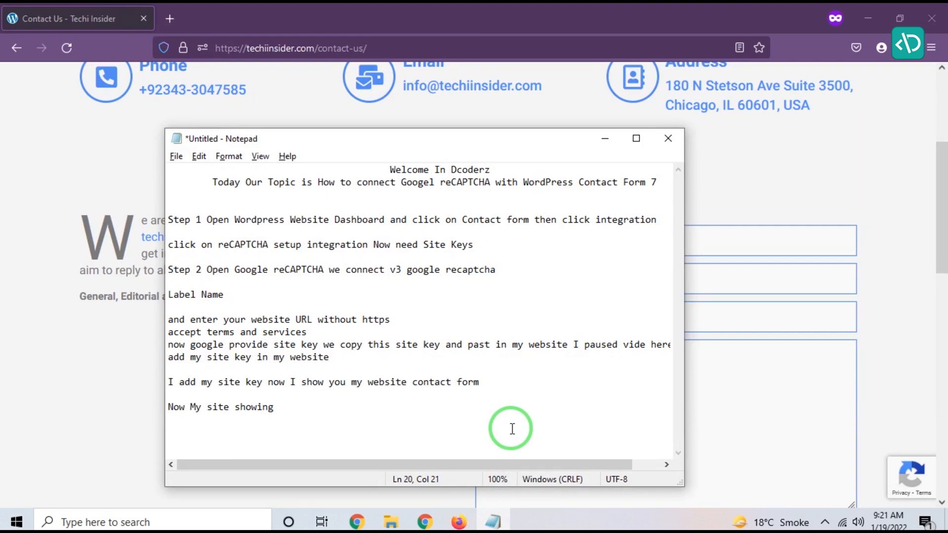
text(rec)
key(BackSpace)
text(CAPTCHA protecting)
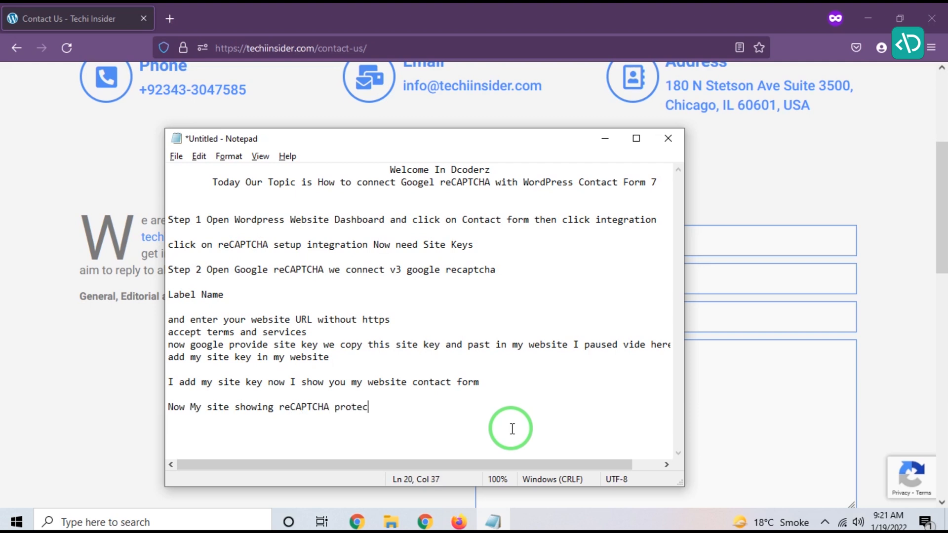
Step: Add a closing line 'Thank You For Watching my Vidoe' after a blank line in the note
key(Return)
key(Return)
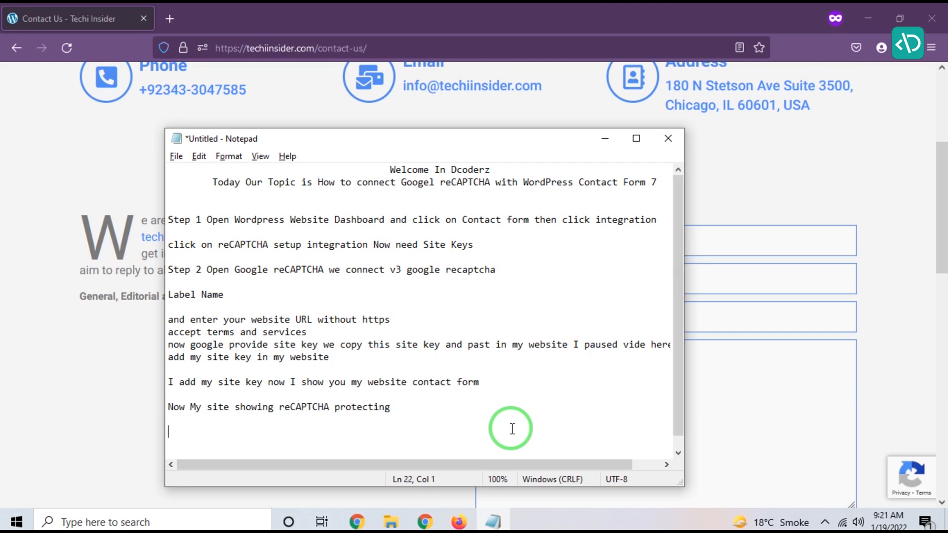
text(Thank You For Wat)
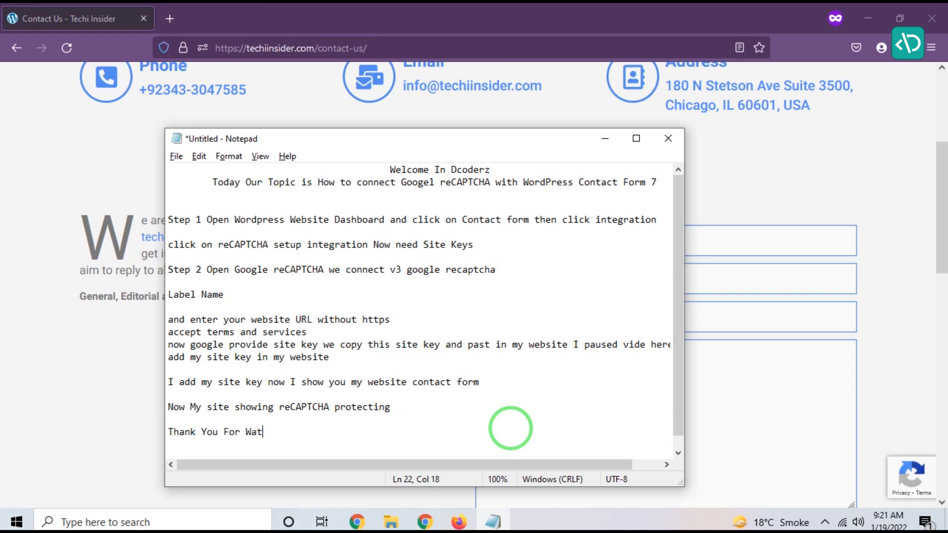
text(chin g)
key(BackSpace)
key(BackSpace)
text(g my Vidoe)
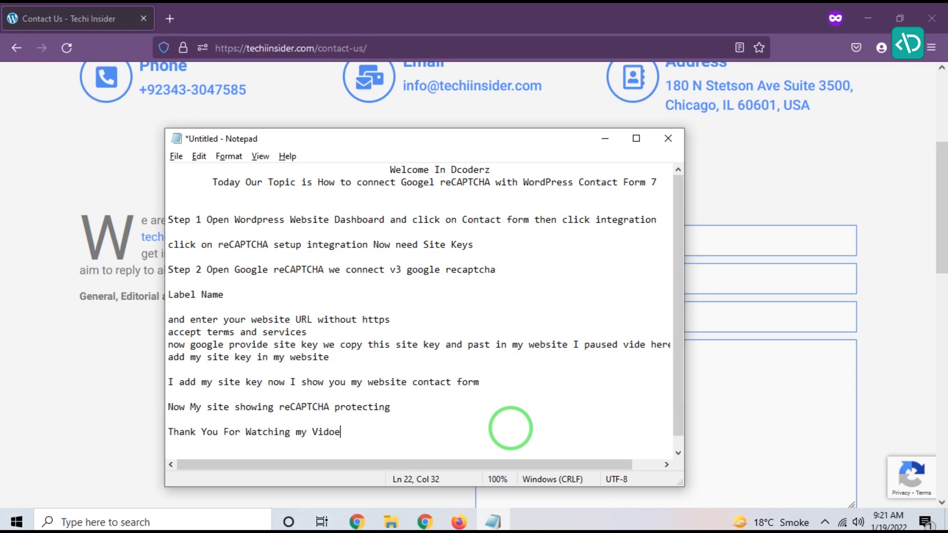